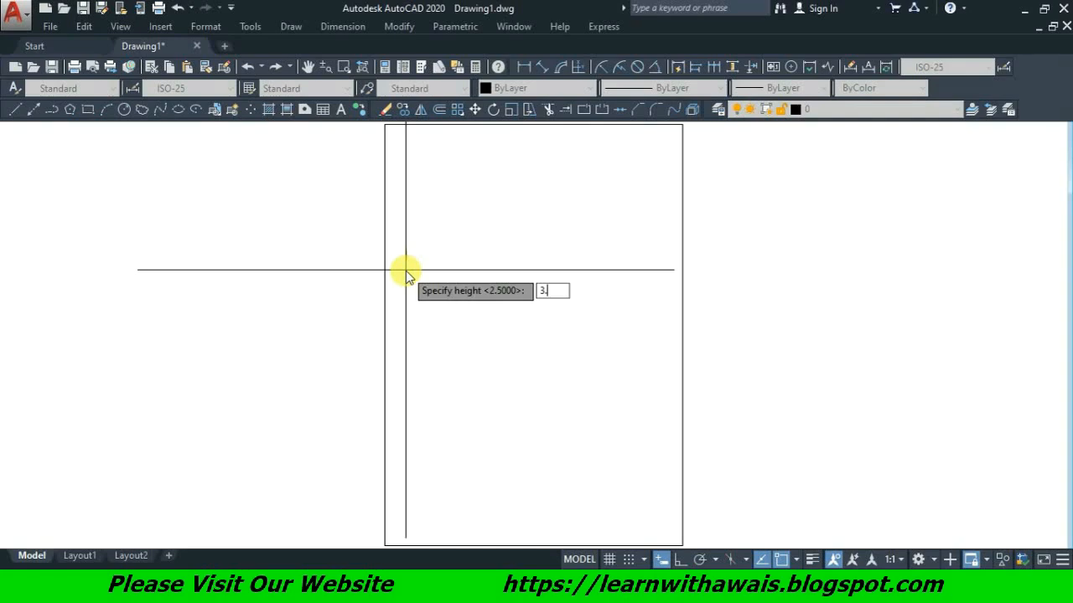
Step: Create the single-line text "Circuit Breaker" inside the rectangle with height 3.5 and rotation angle 0
text(5)
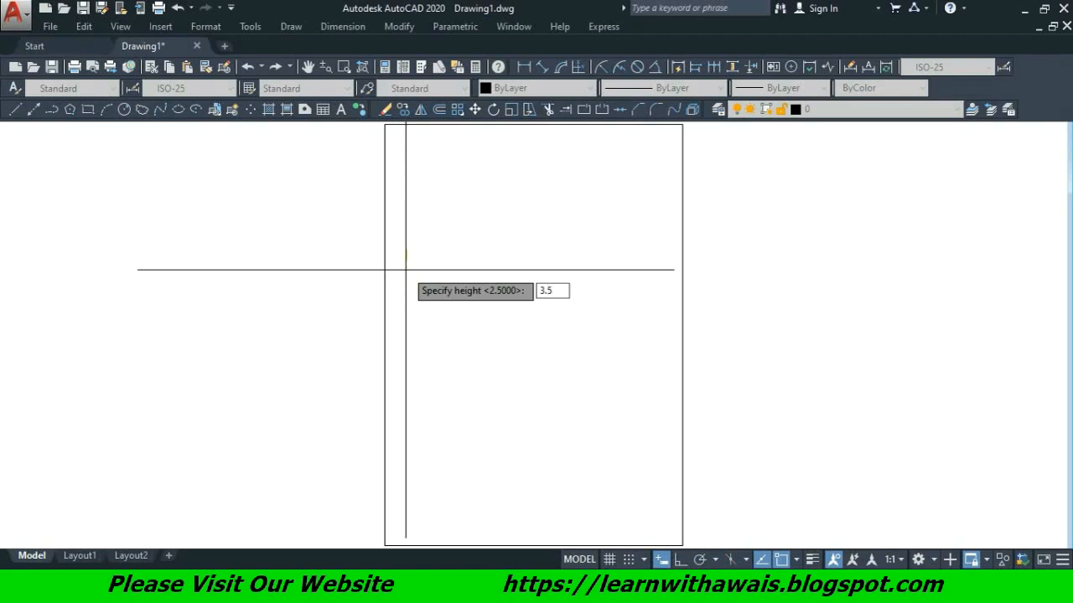
key(Return)
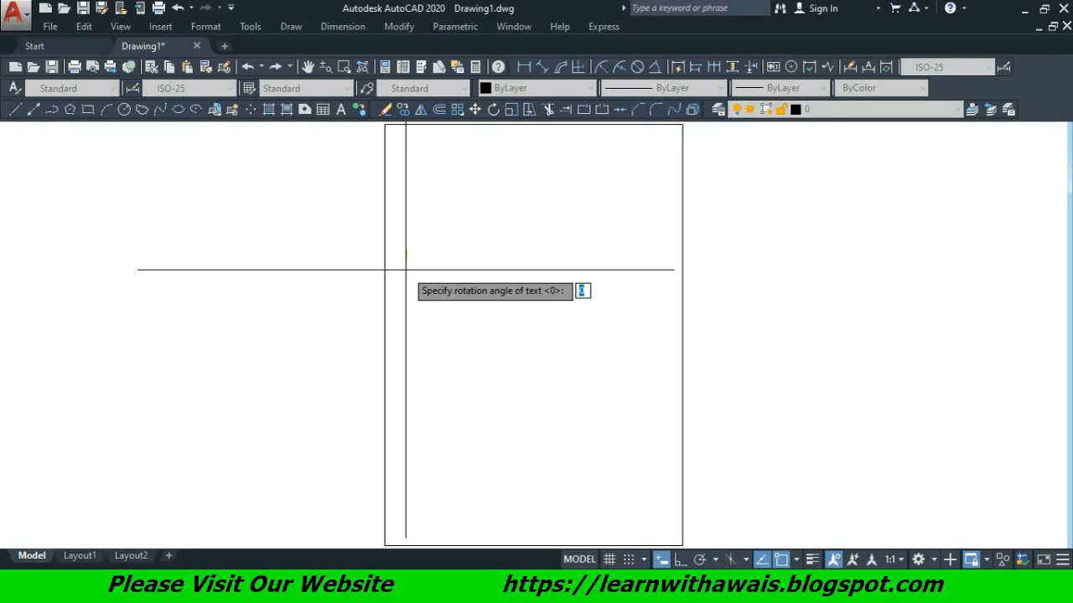
key(Return)
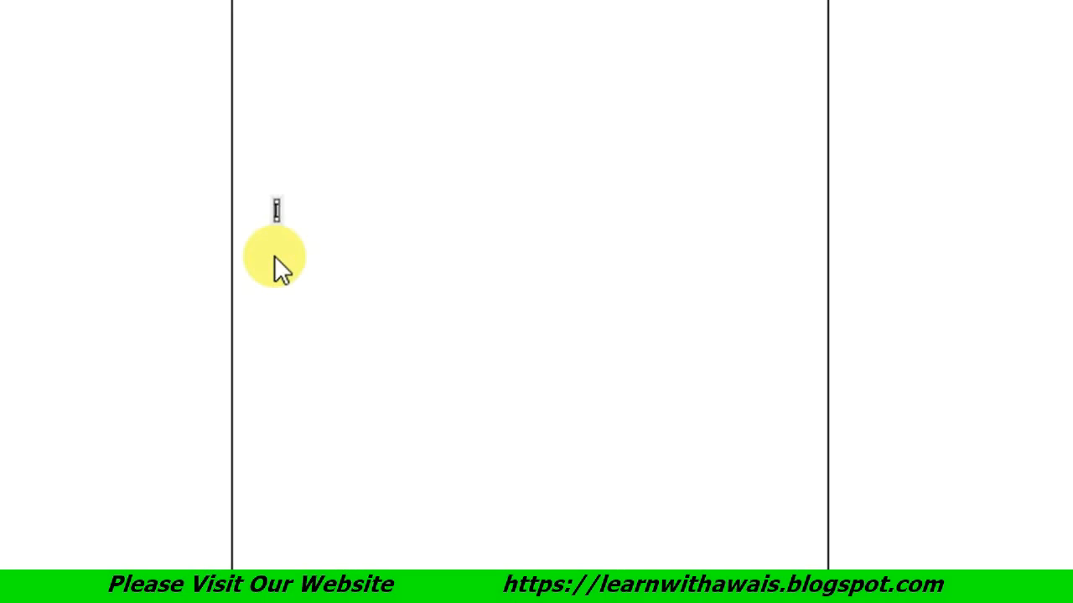
text(Circuit Breaker)
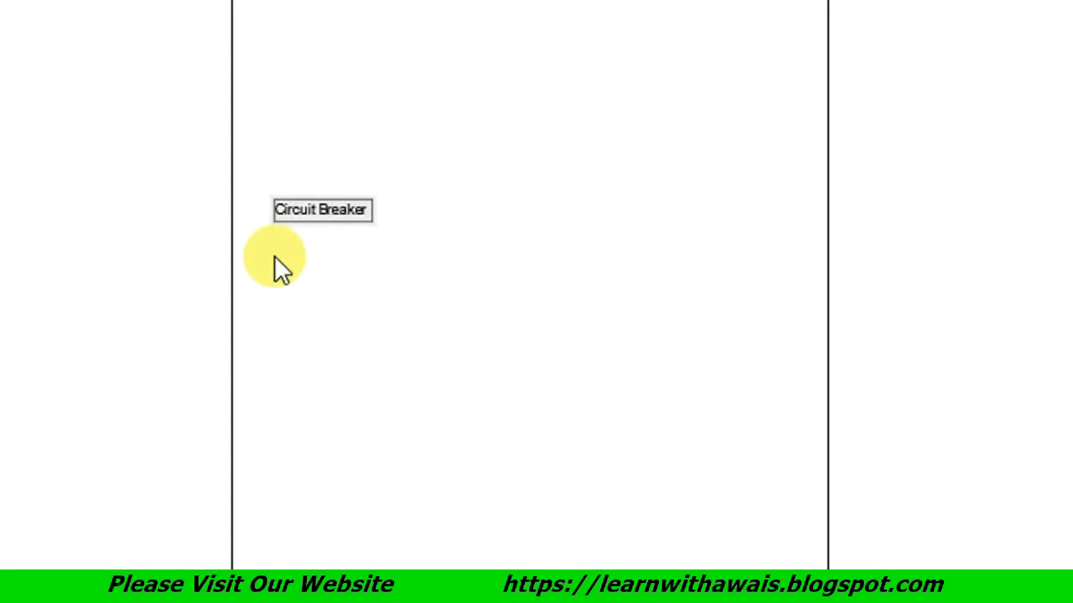
key(Return)
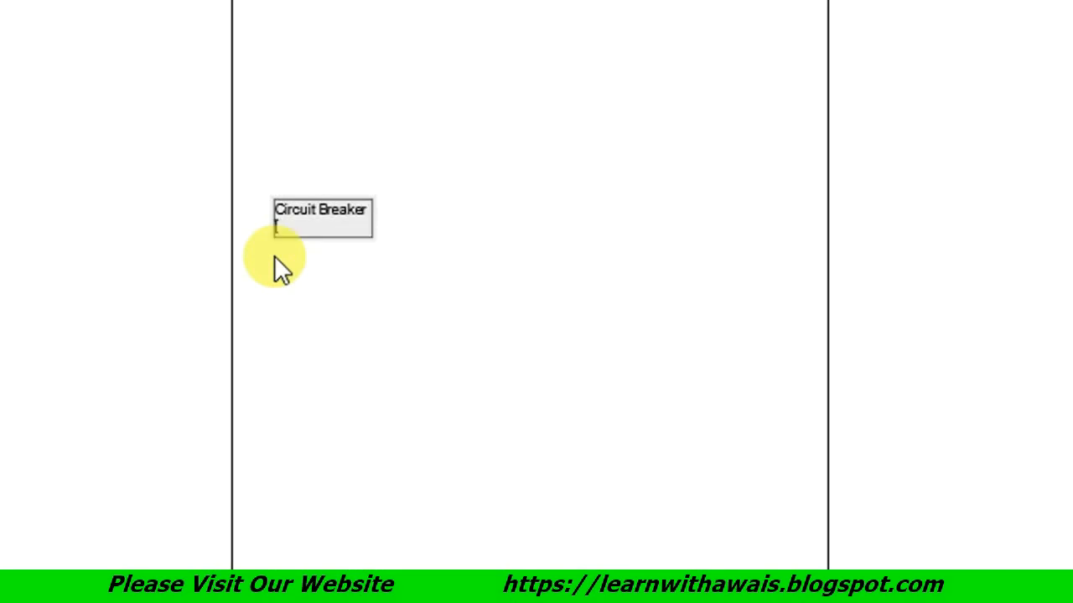
click(274, 256)
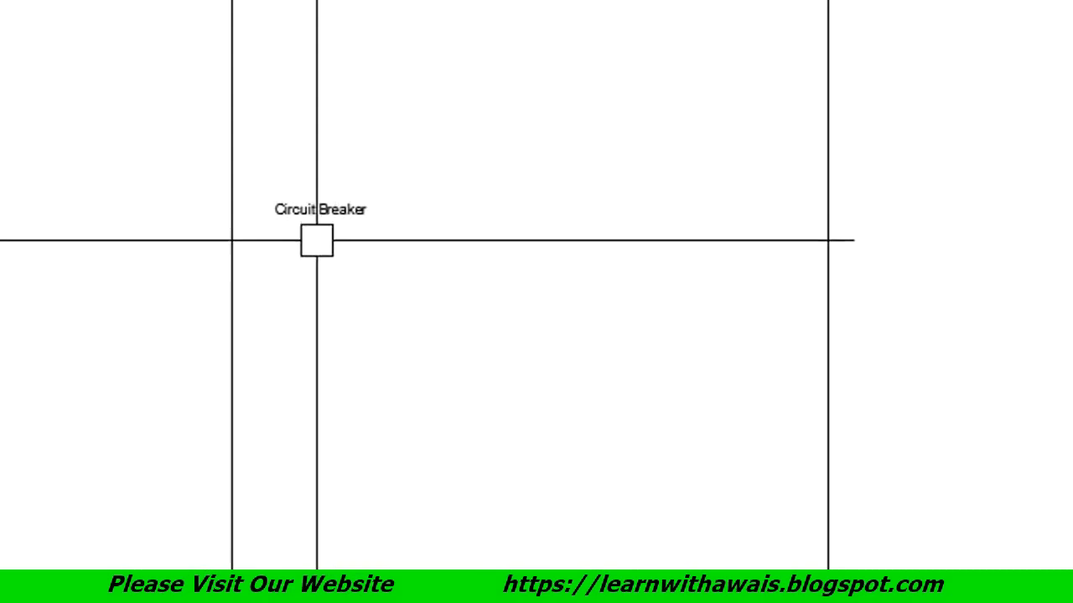
Step: Review the "Circuit Breaker" text's properties and set its justification to Center
click(316, 216)
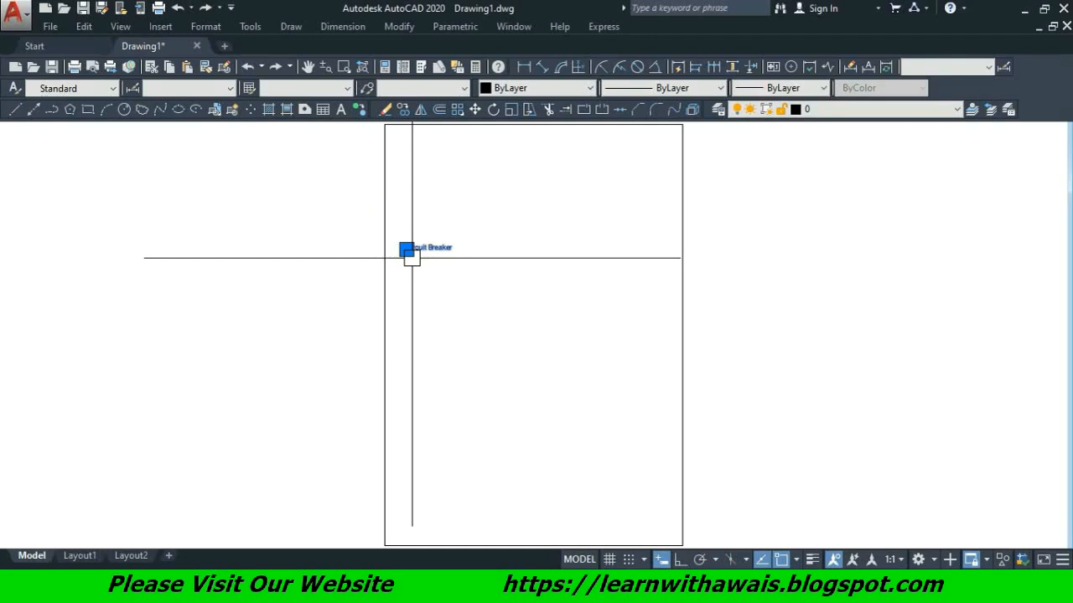
key(ctrl+1)
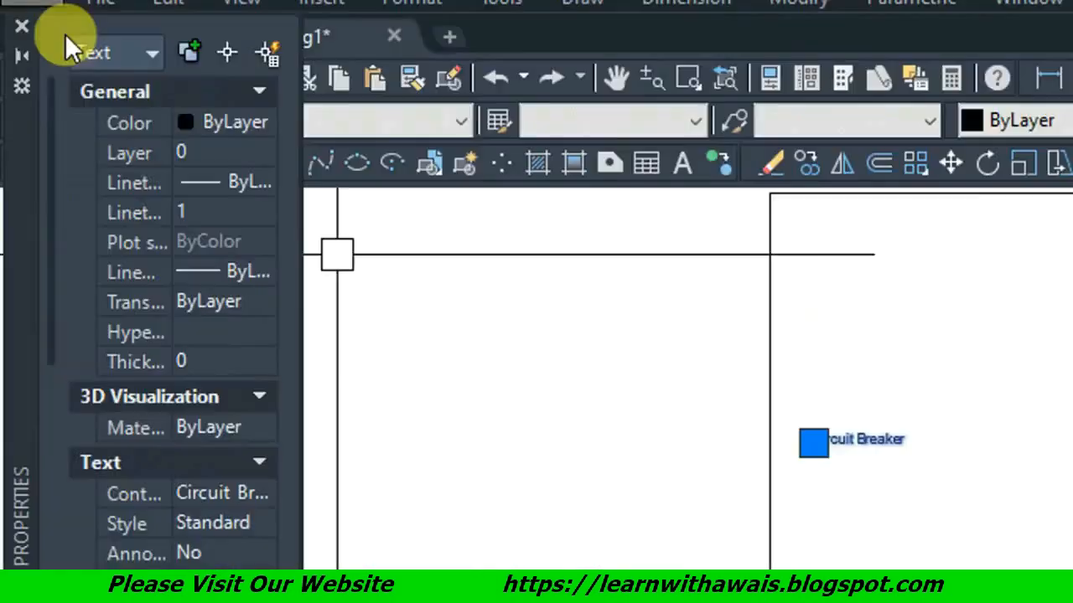
scroll(100, 259, down, 3)
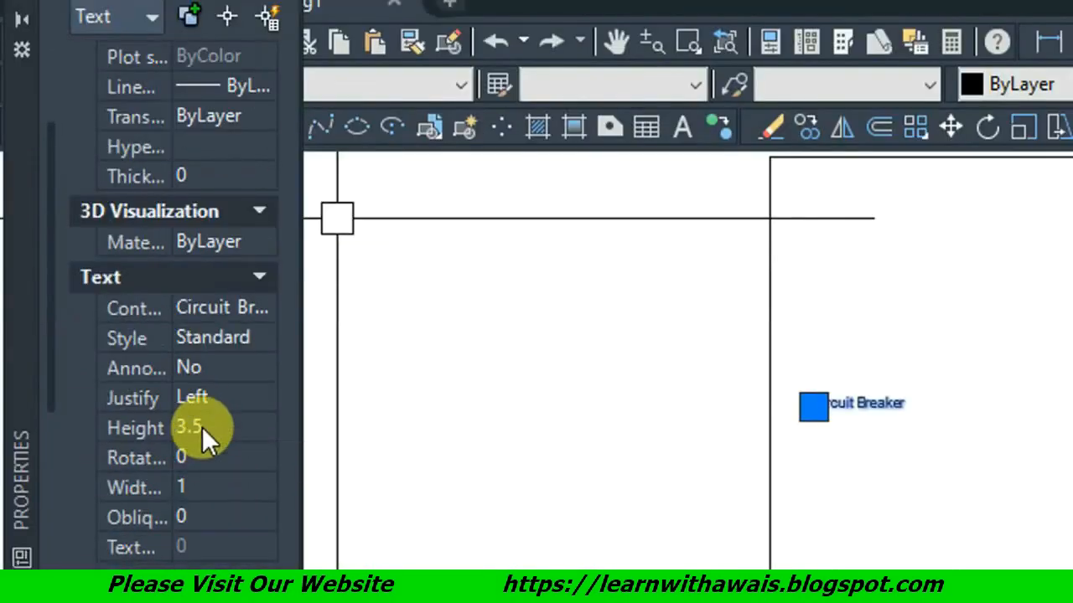
scroll(212, 389, down, 3)
scroll(134, 100, up, 5)
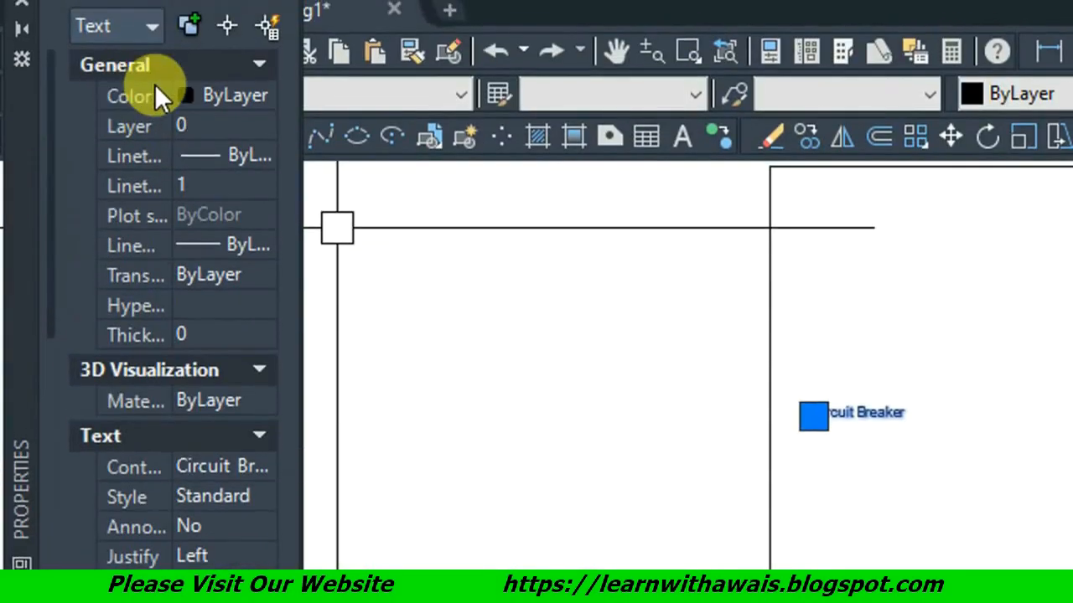
scroll(132, 195, down, 3)
scroll(134, 194, down, 3)
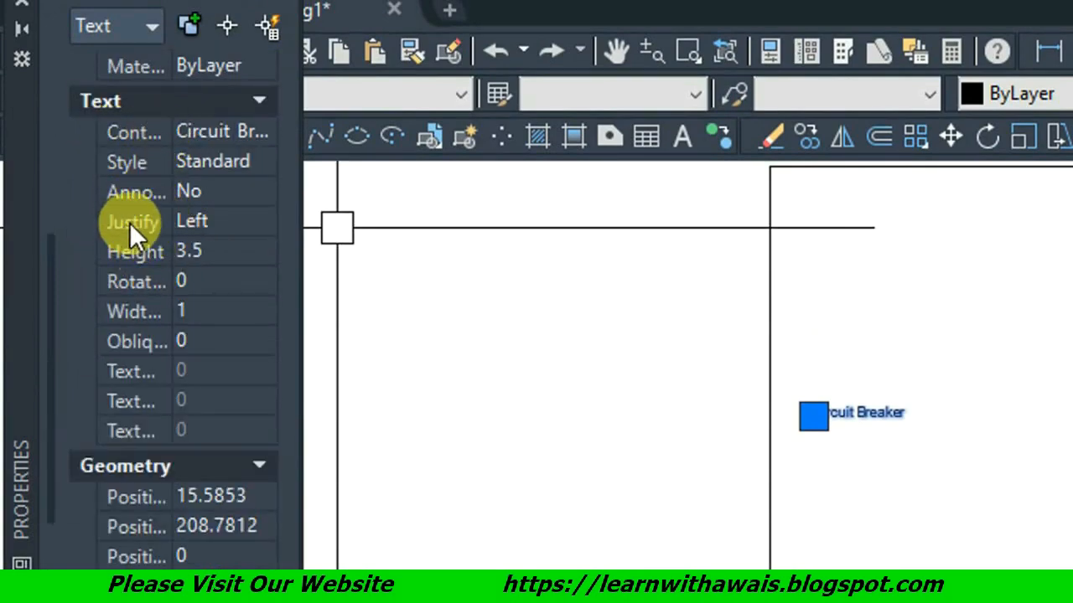
click(197, 223)
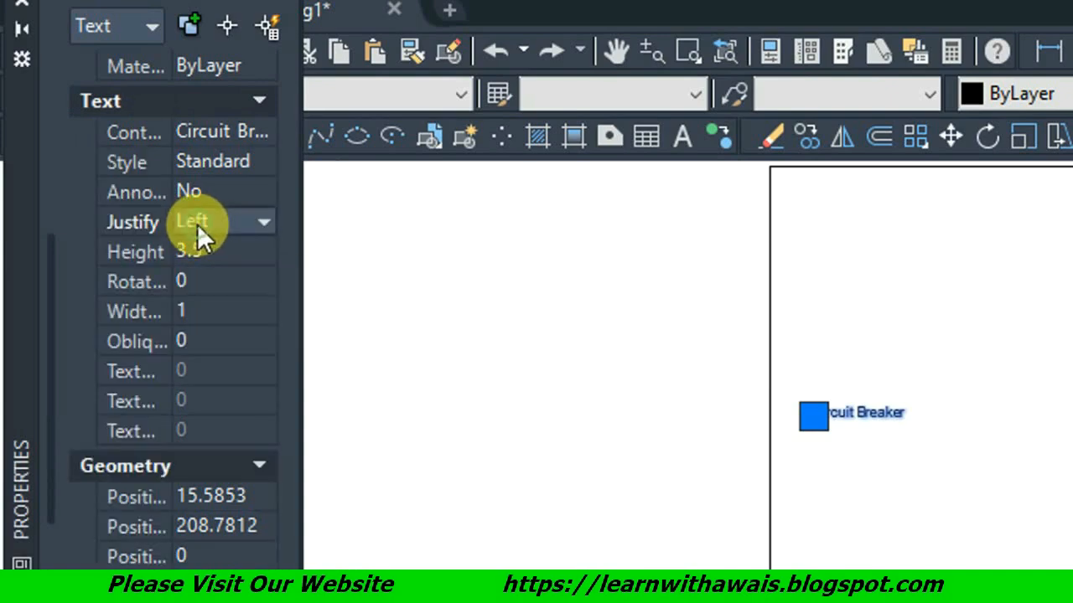
click(260, 223)
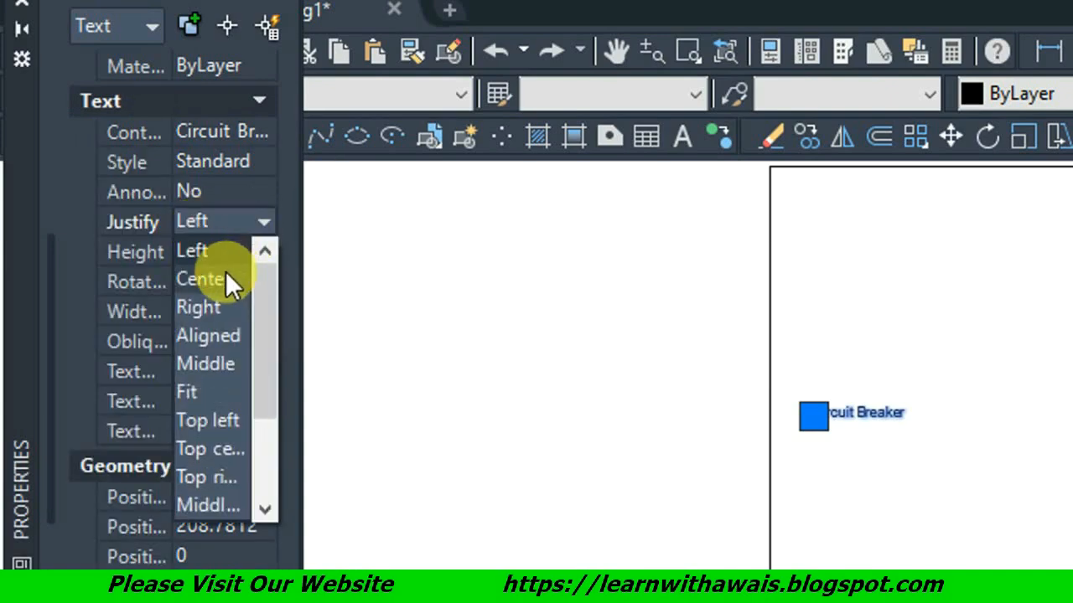
click(228, 280)
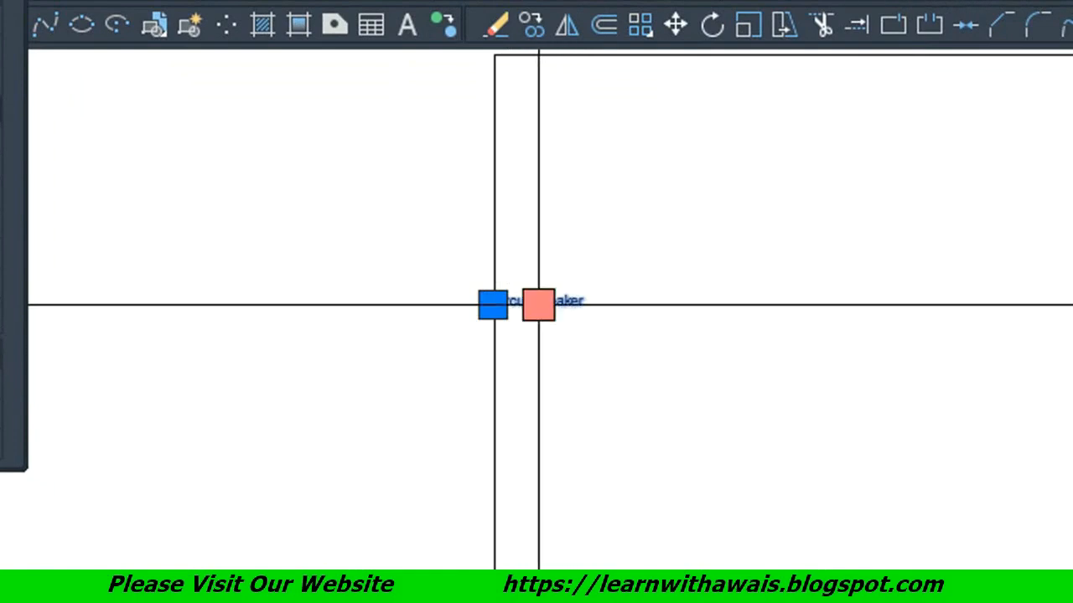
Step: Move the text twice by its center grip, first up and to the right, finally to about X 39.4, Y 169
click(538, 305)
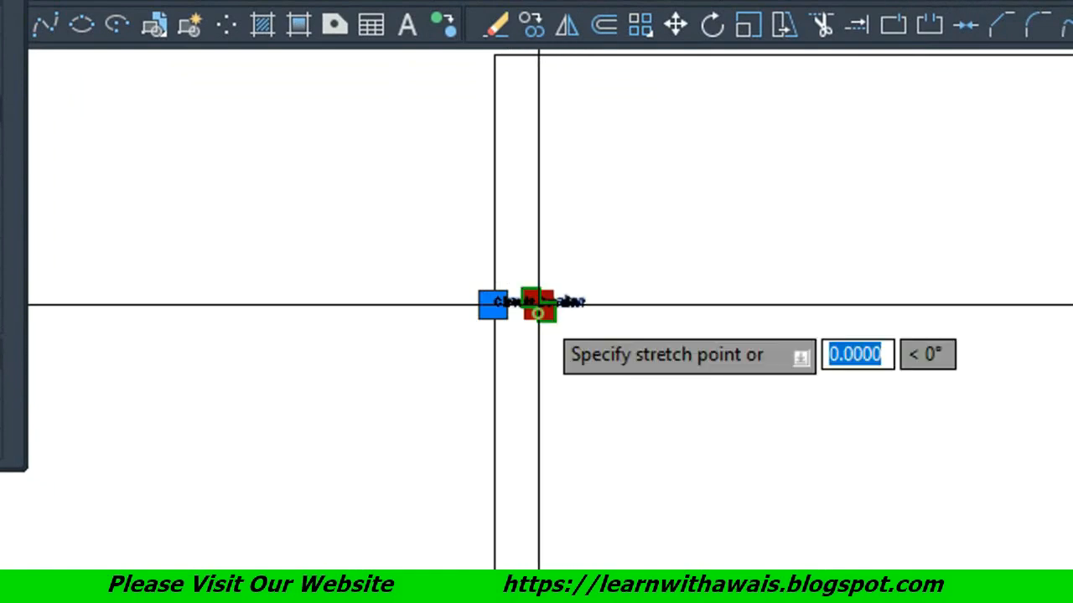
click(776, 254)
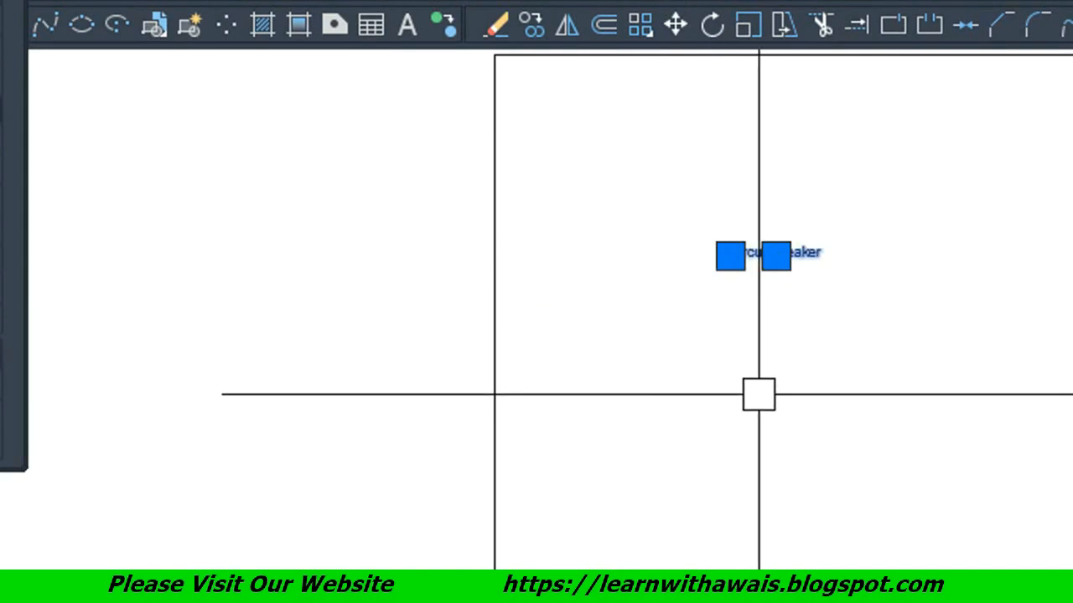
click(776, 253)
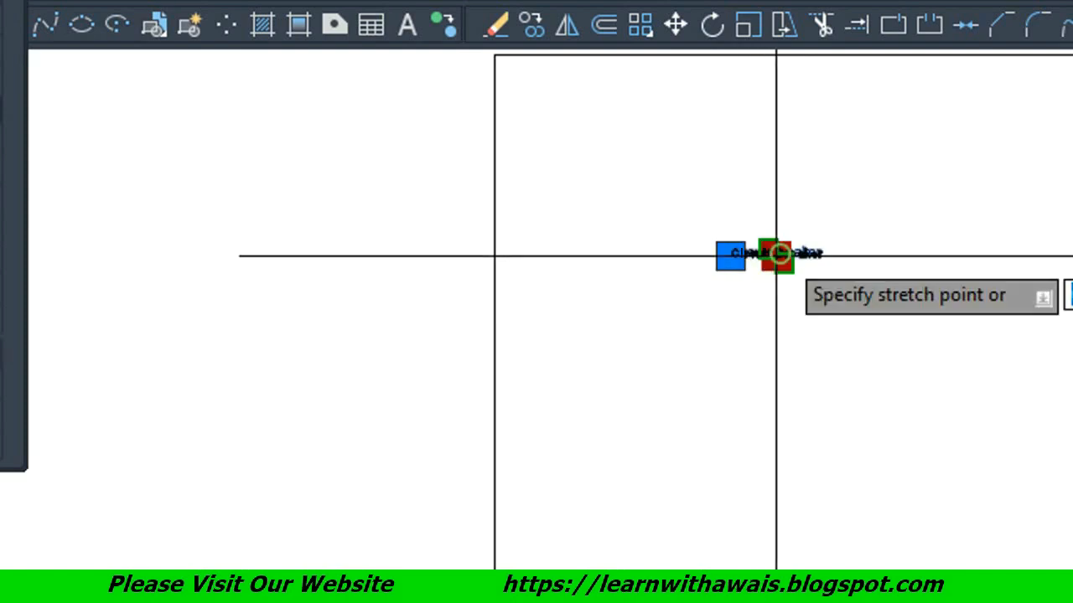
click(606, 416)
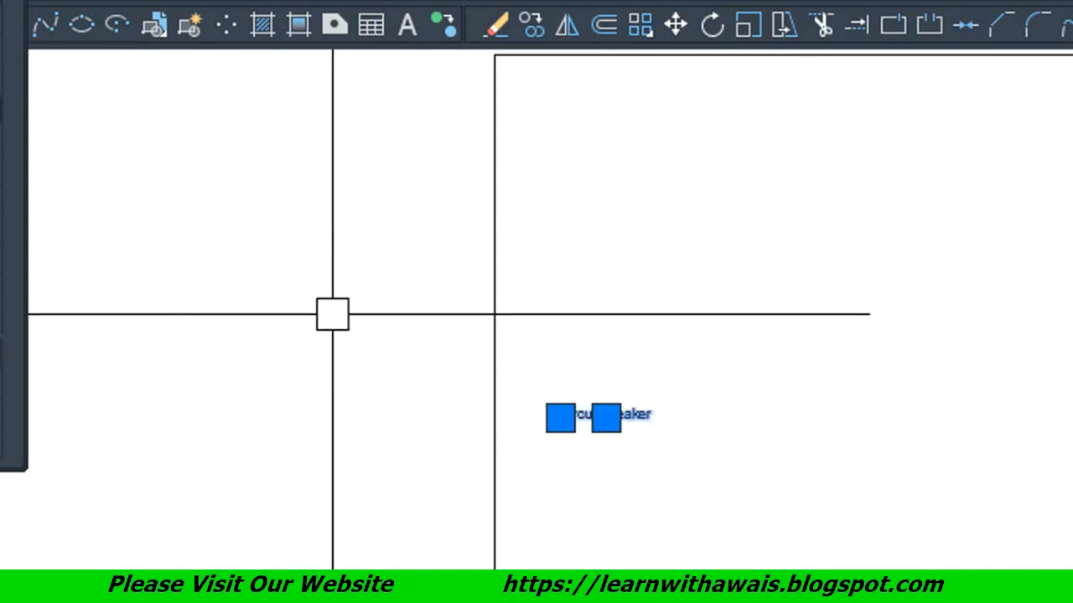
Step: Set the "Circuit Breaker" text's justification to Left in its properties
key(ctrl+1)
click(200, 112)
click(200, 112)
scroll(203, 140, up, 1)
click(204, 138)
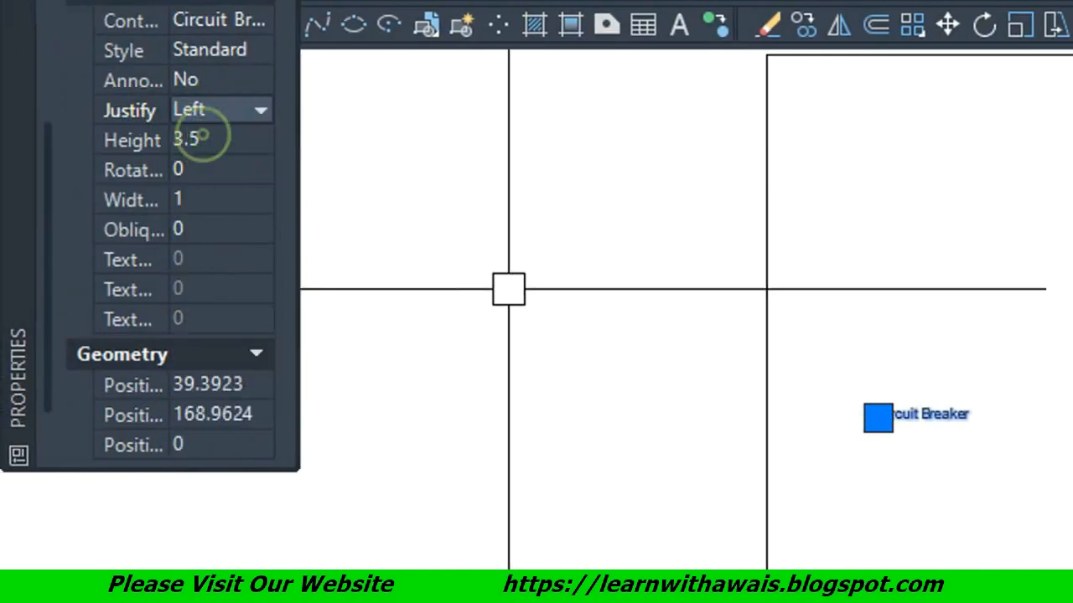
Step: Set the text's justification to Right and move it by its right-end grip to about X 82.6, Y 199.9
click(249, 114)
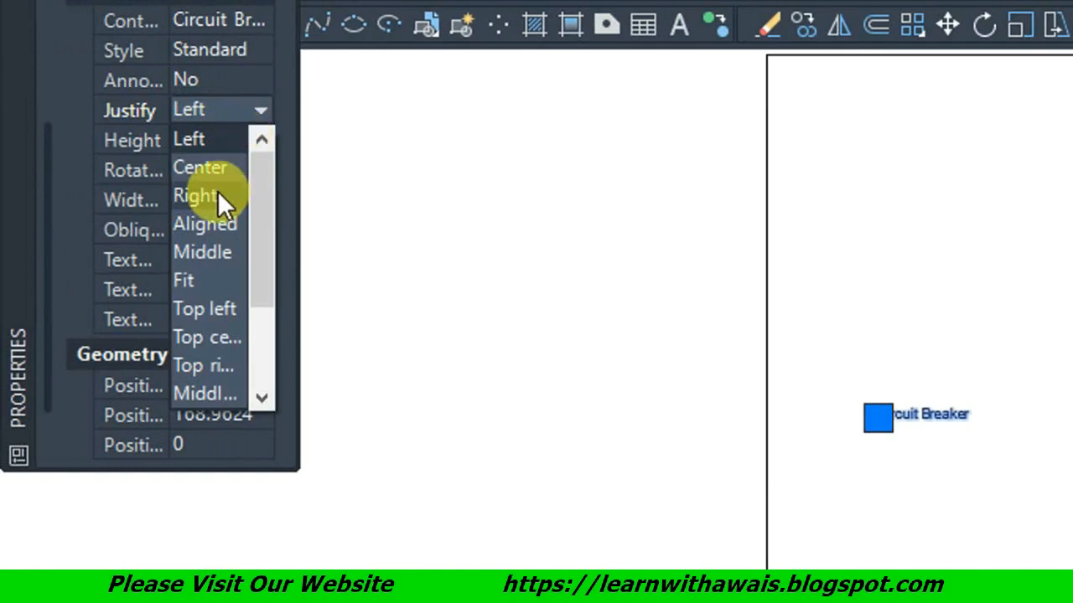
click(217, 190)
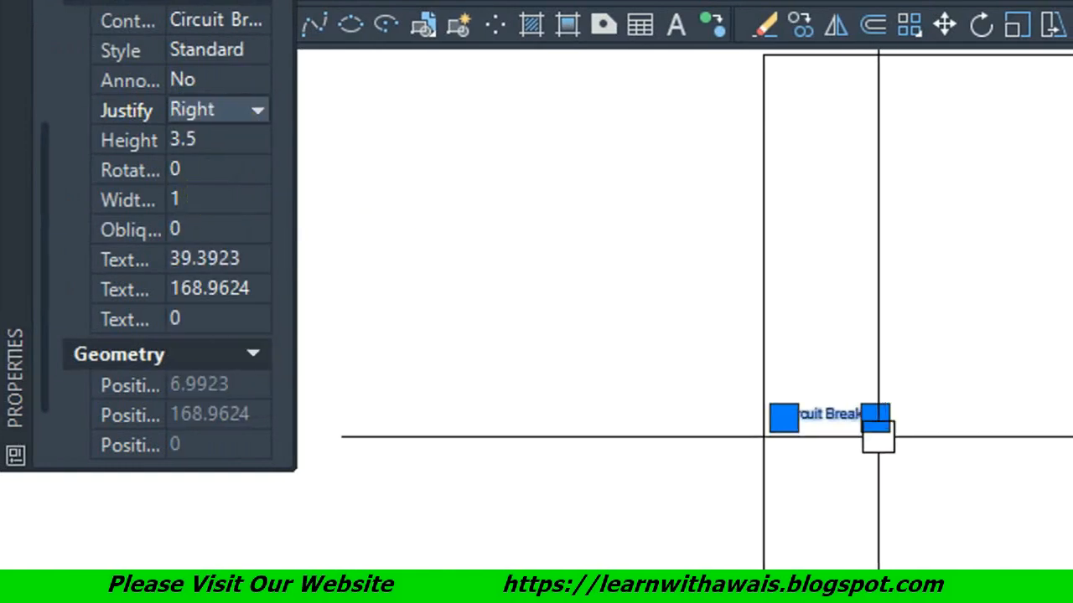
click(876, 421)
click(997, 329)
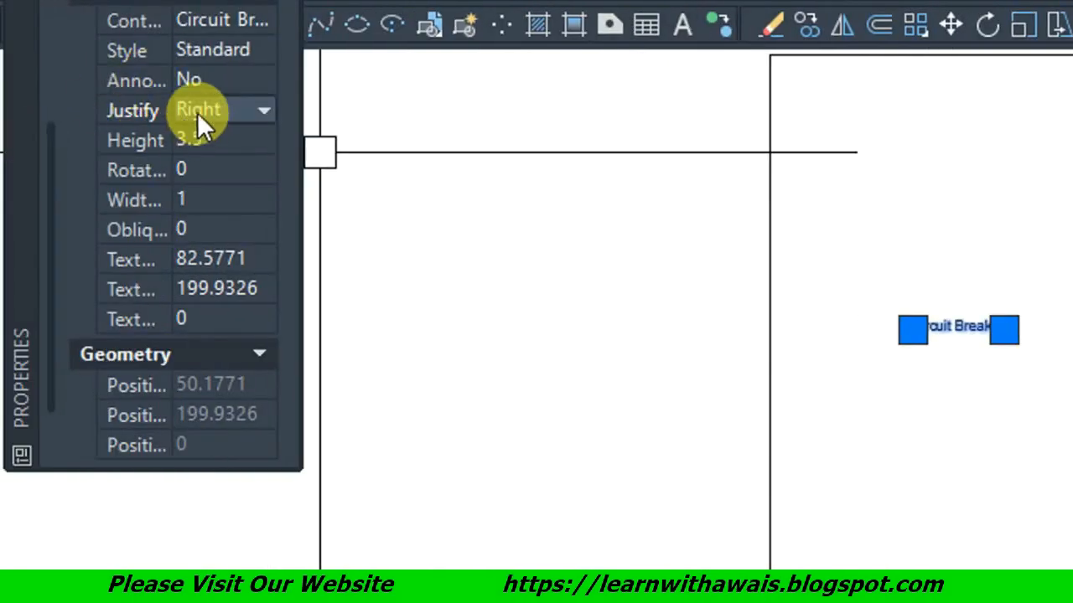
Step: Set the text's justification to Center, move its center grip to about X 60.4, Y 239.8, and deselect it
click(197, 120)
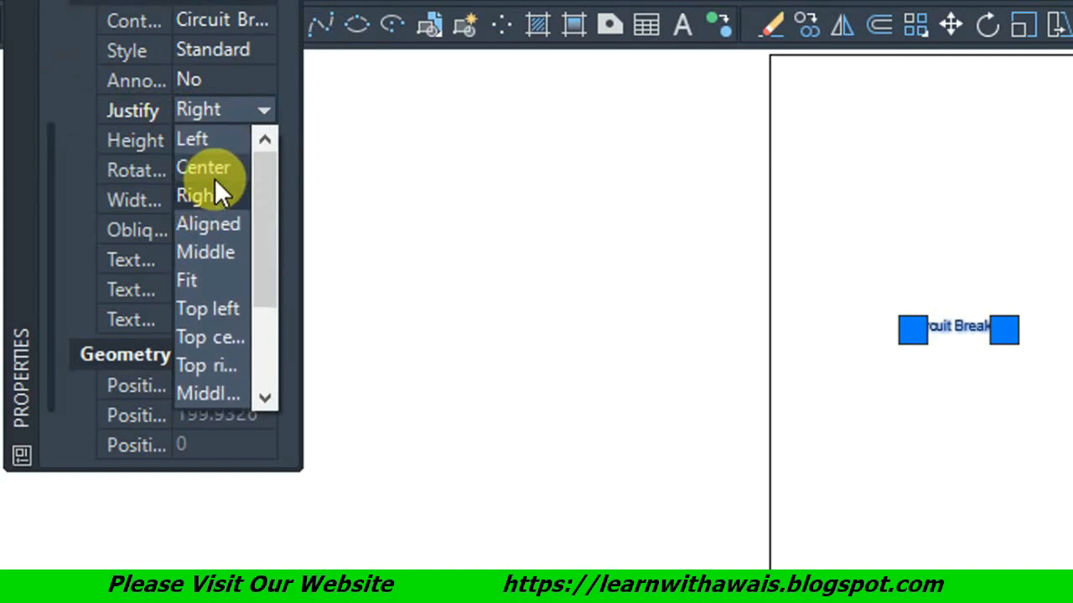
click(214, 168)
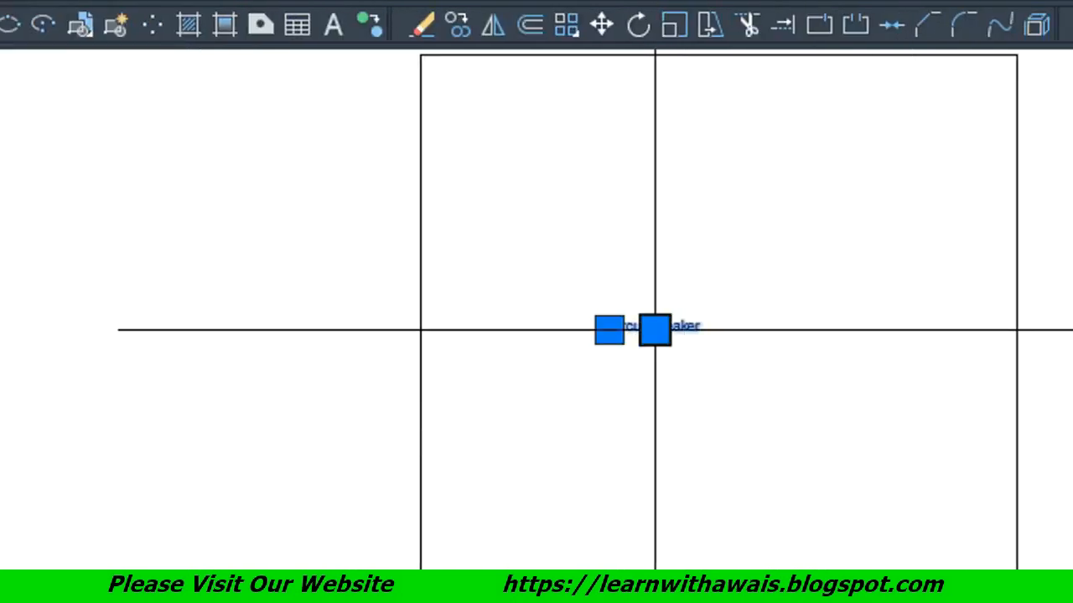
click(654, 330)
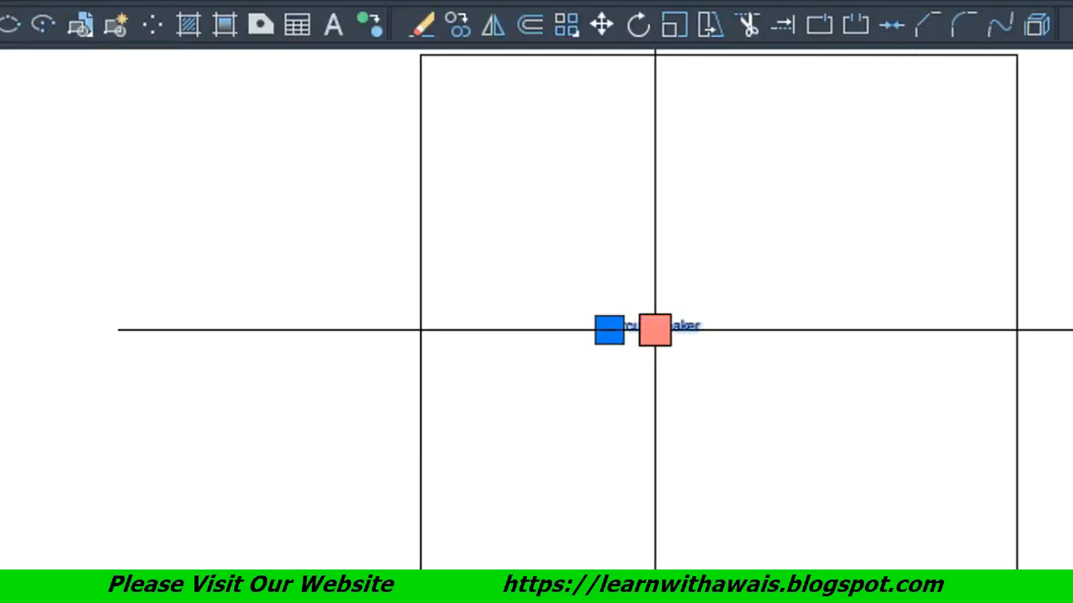
click(591, 216)
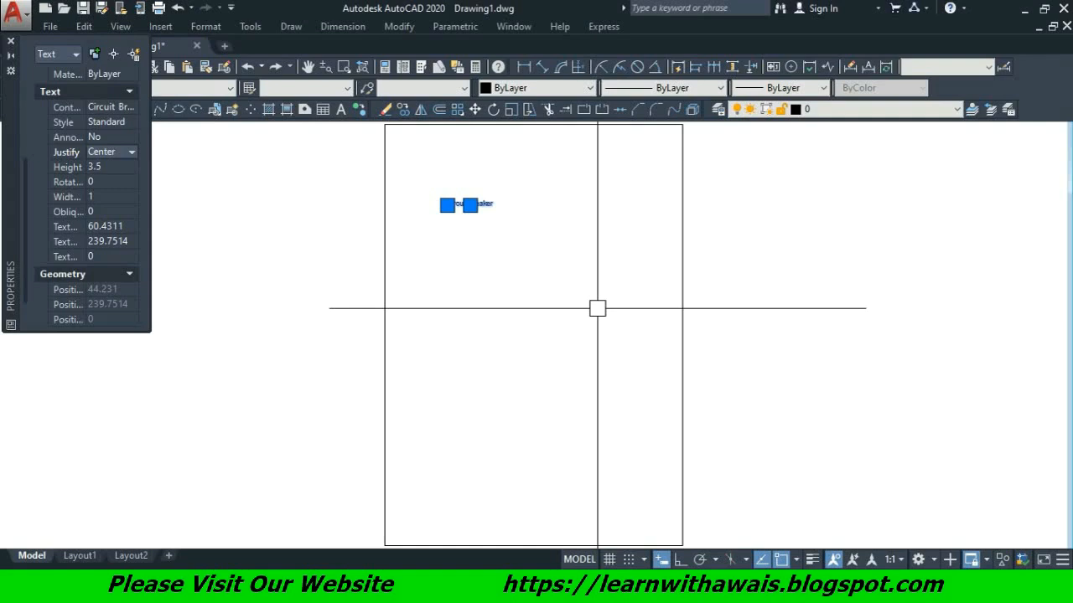
click(15, 42)
click(580, 269)
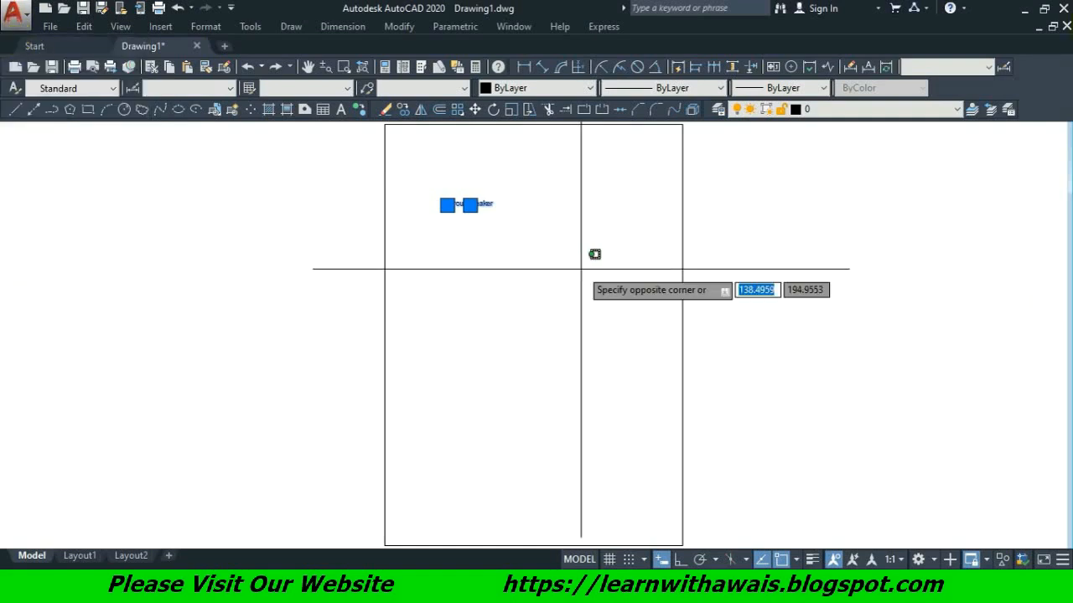
key(Escape)
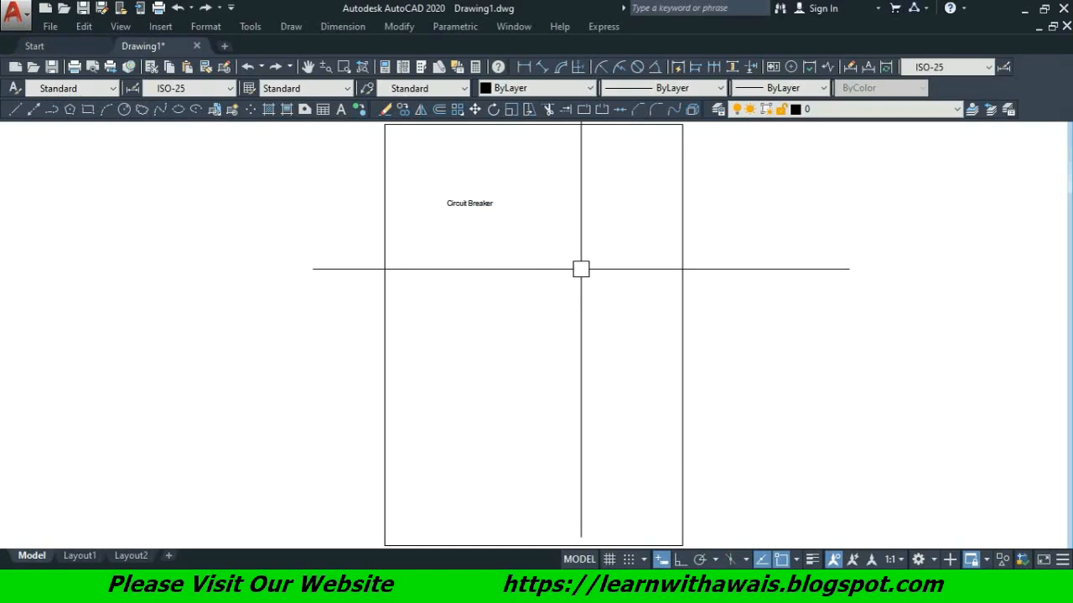
Step: Open the text style settings and look through the fonts available for the Standard style
text(ST)
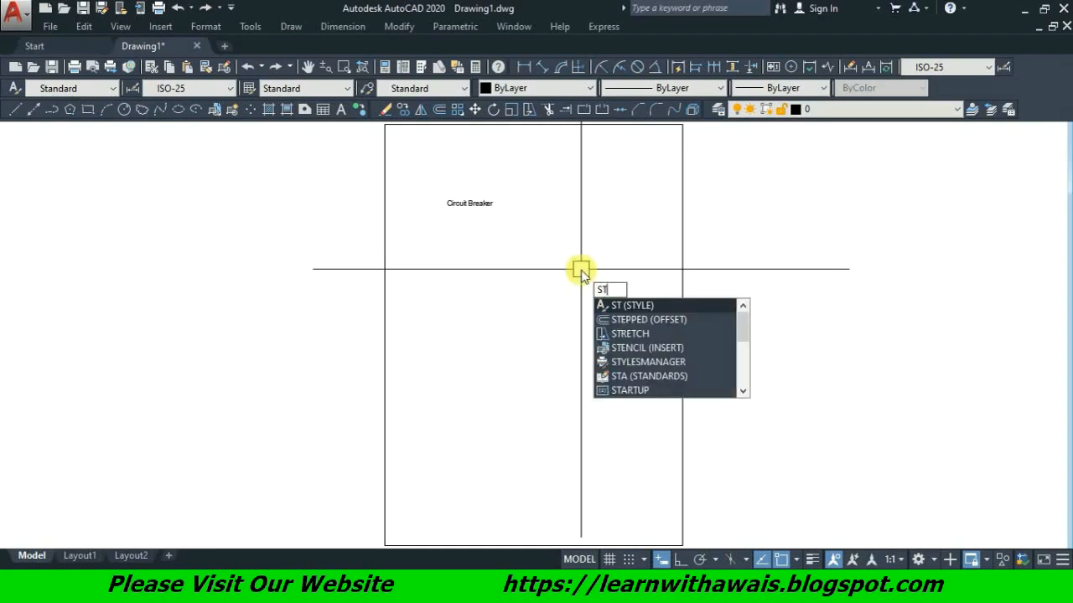
key(Return)
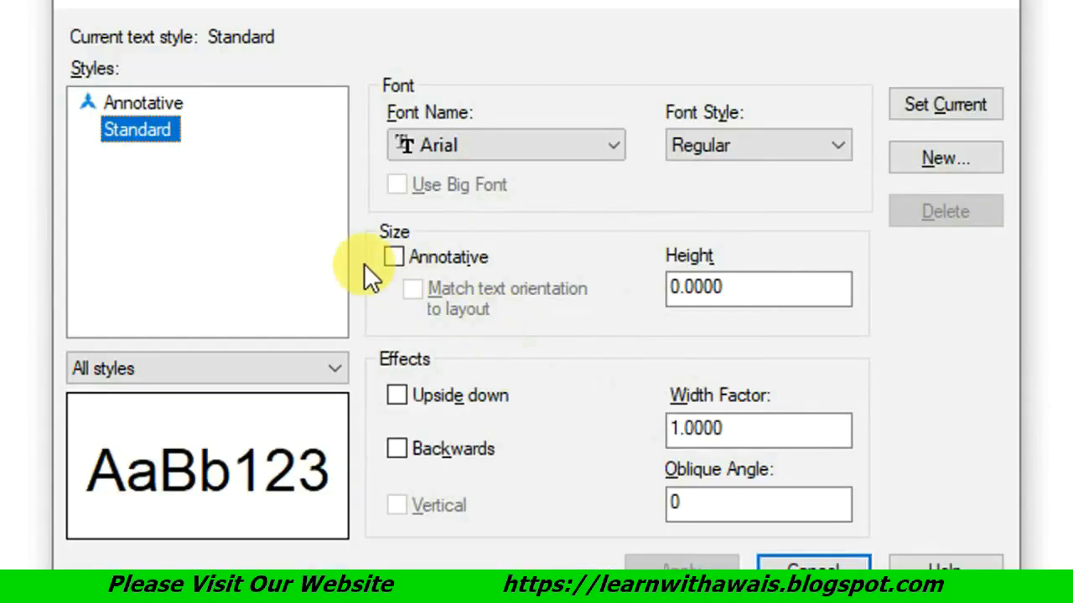
click(610, 144)
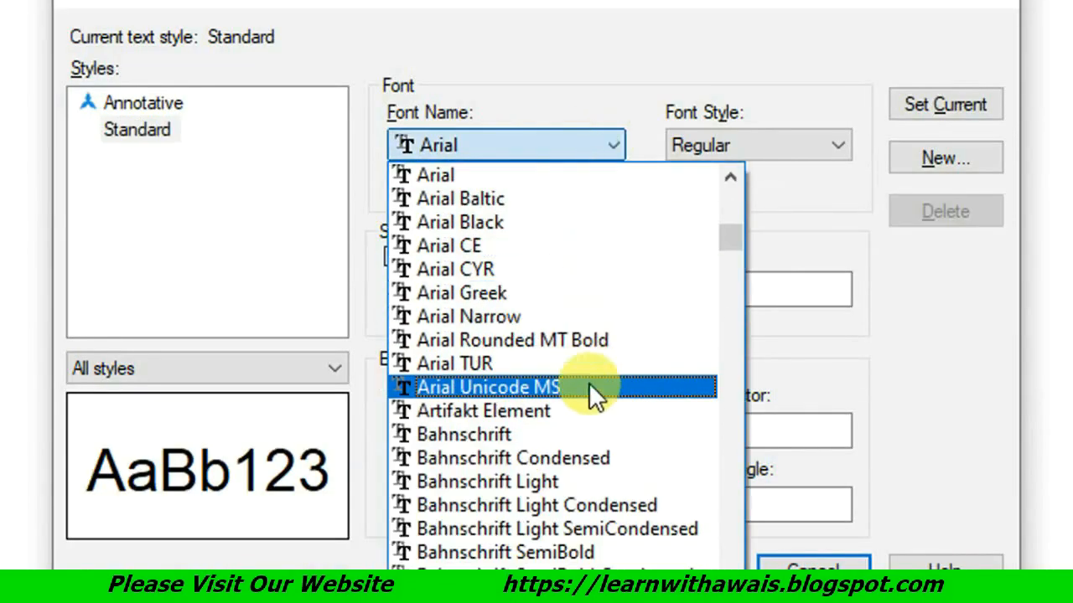
scroll(592, 435, down, 3)
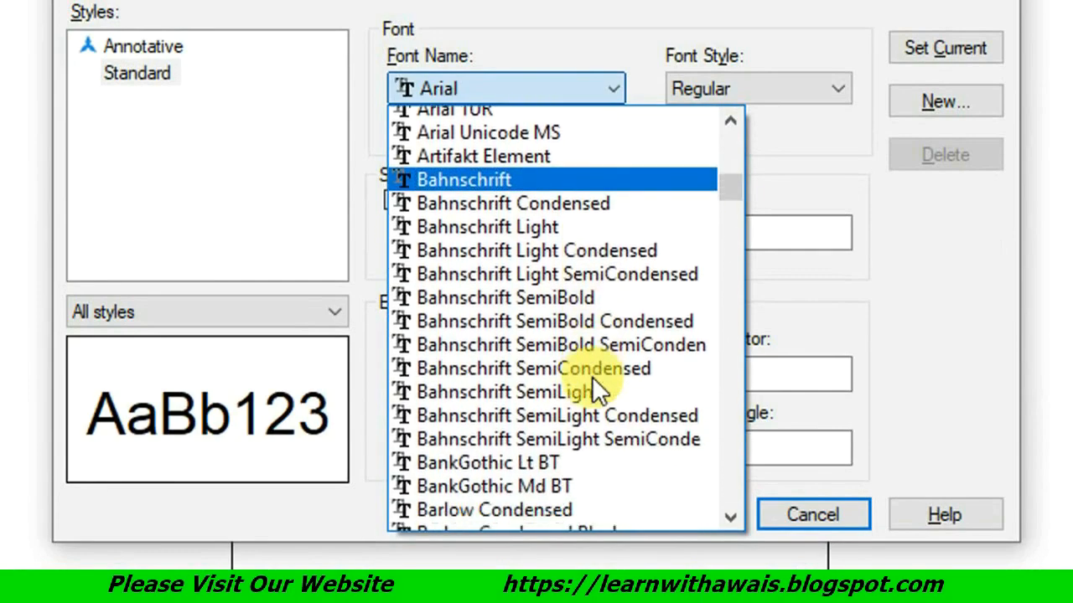
scroll(592, 377, down, 12)
scroll(592, 374, up, 3)
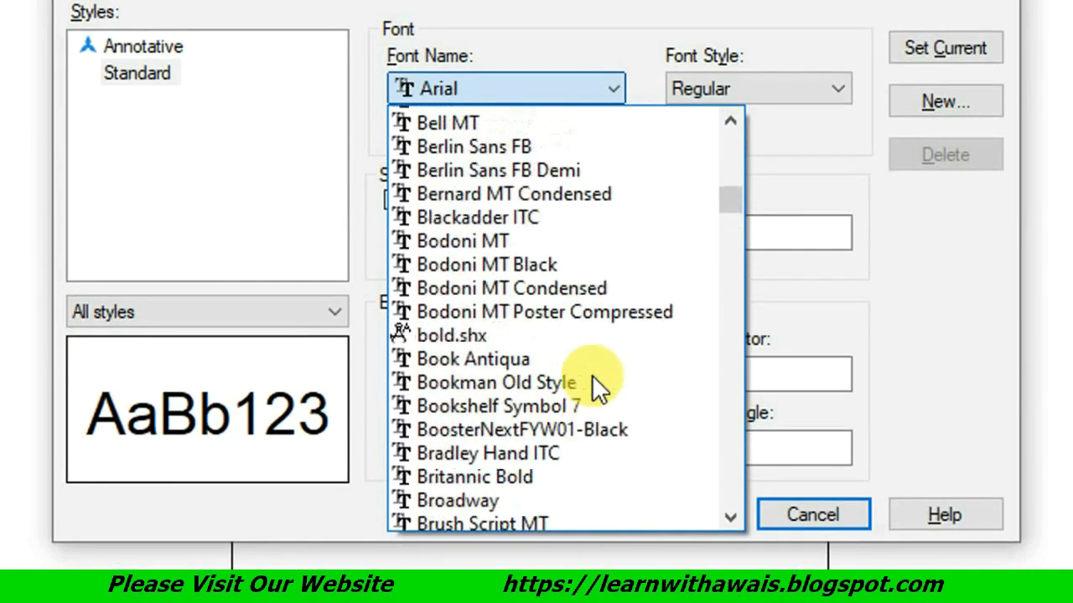
scroll(592, 373, up, 20)
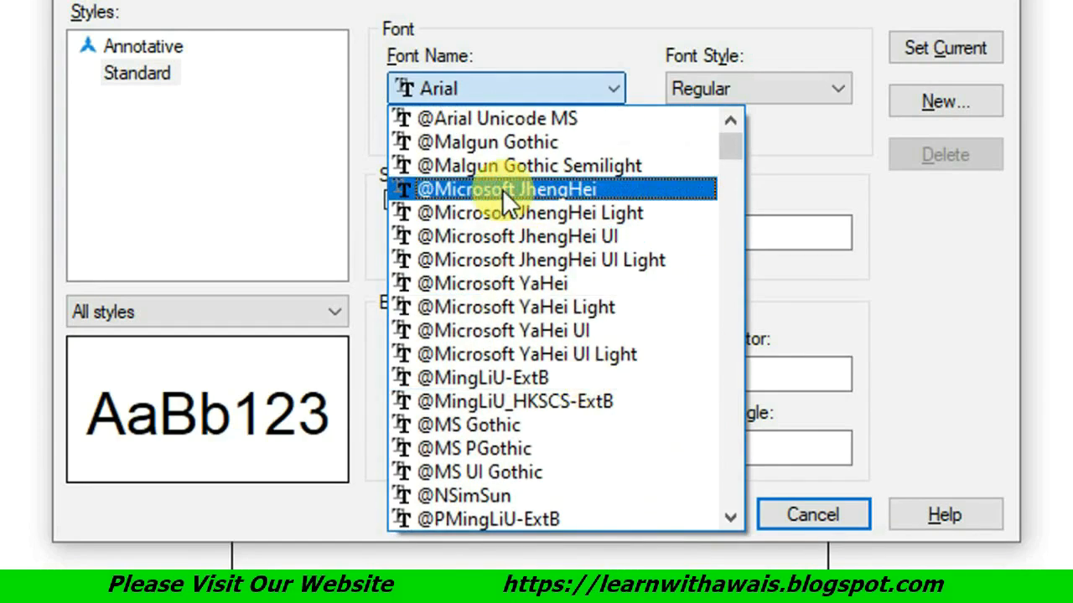
click(365, 138)
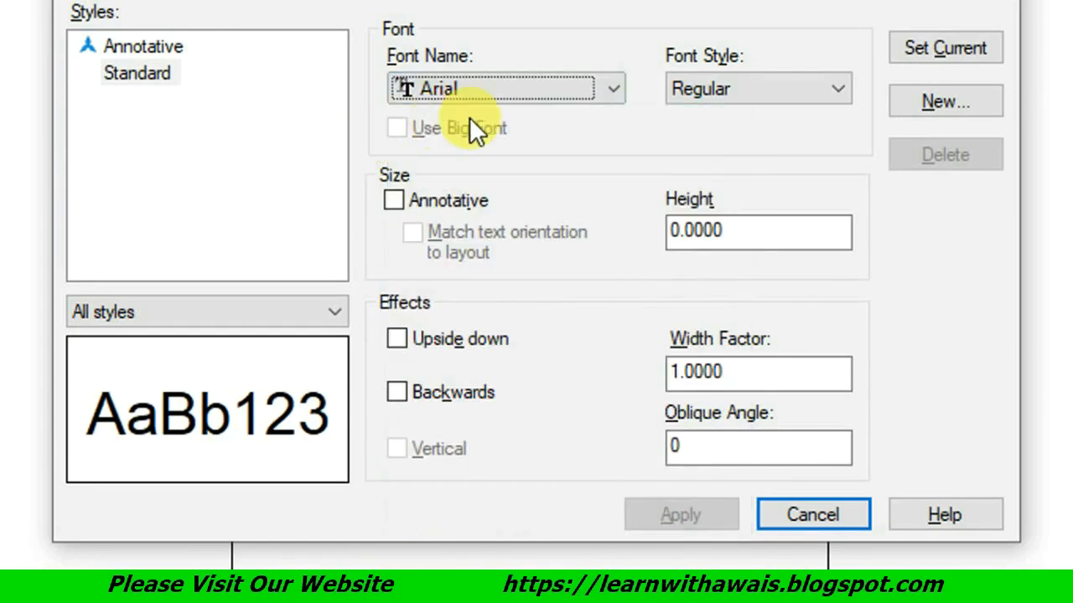
Step: Choose the Regular font style for the Standard text style and set its text height to 3.8
click(735, 98)
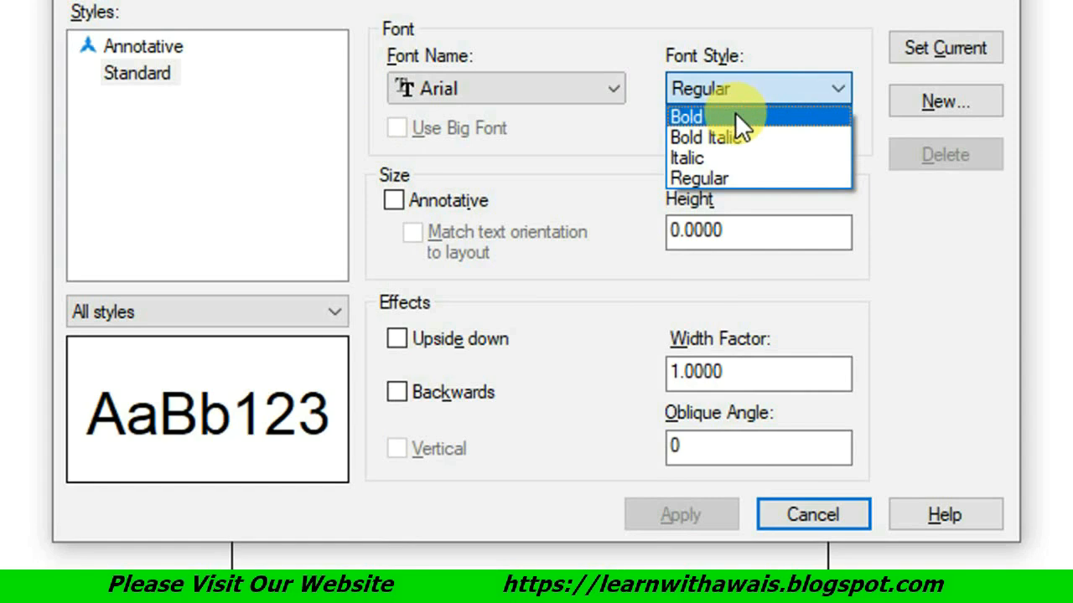
click(729, 178)
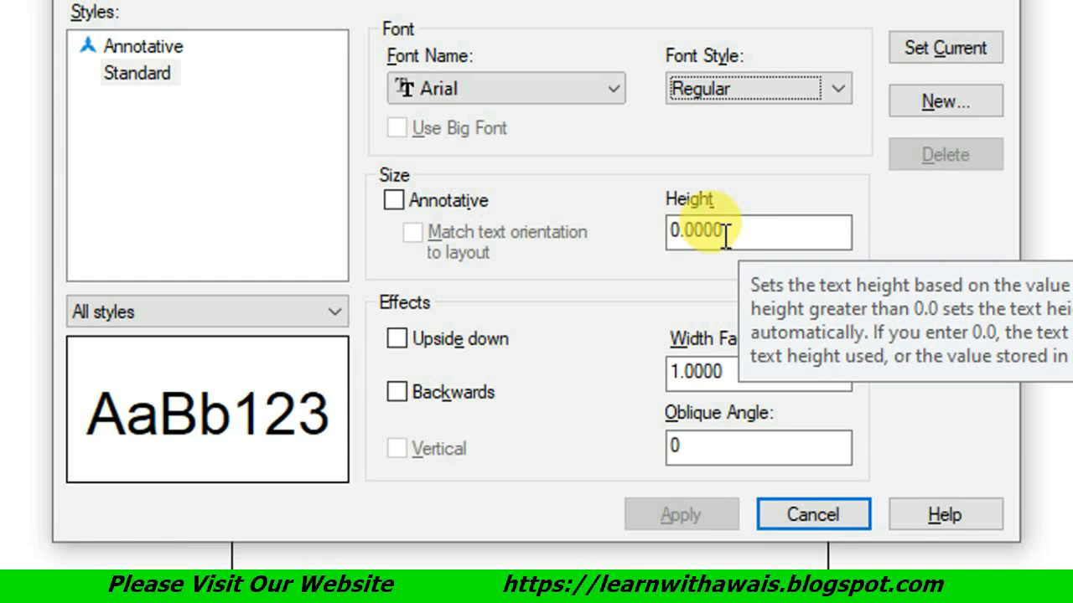
click(728, 233)
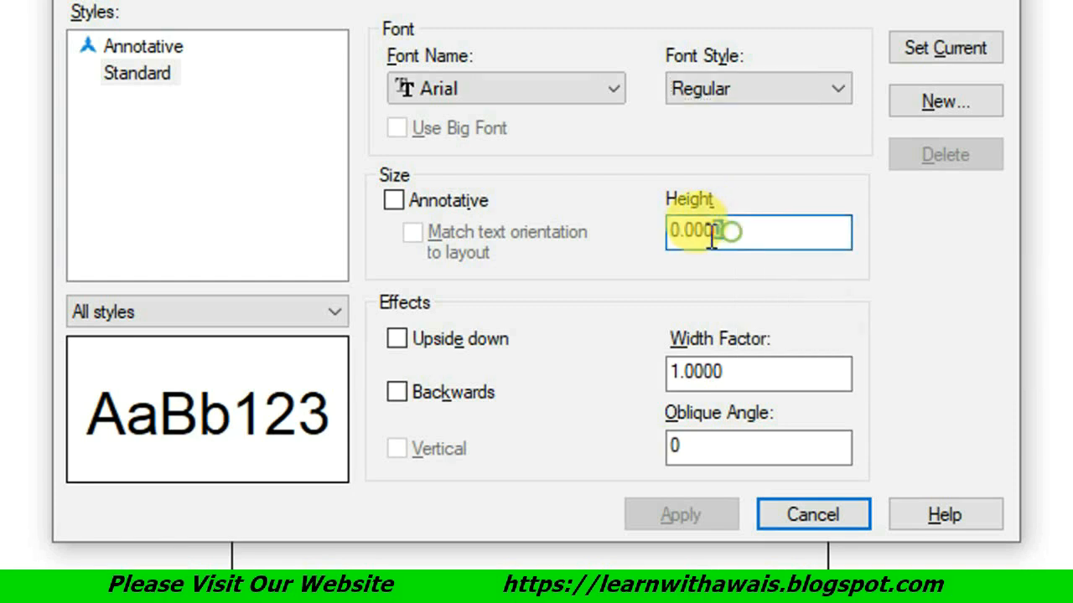
drag(730, 232, 659, 232)
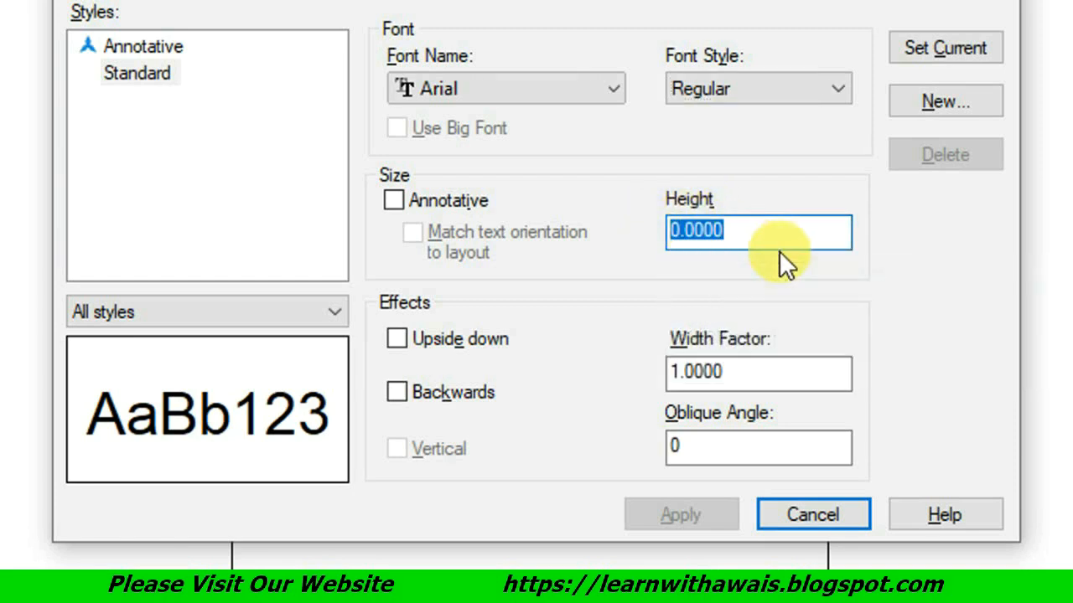
text(3.5)
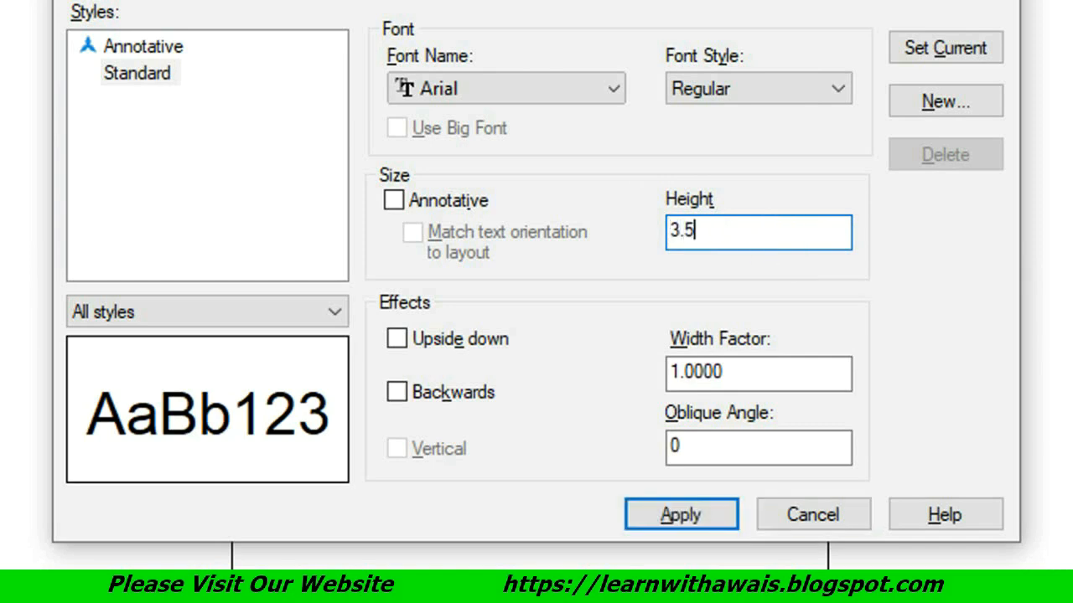
key(BackSpace)
text(8)
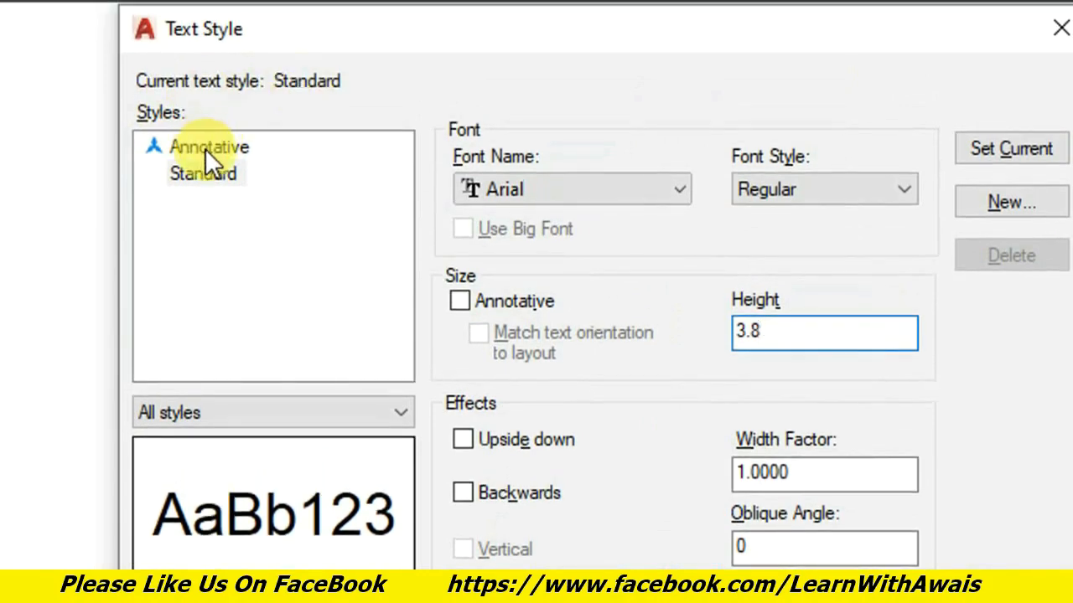
Step: Reset the Standard text style's height to 0
key(BackSpace)
key(BackSpace)
key(BackSpace)
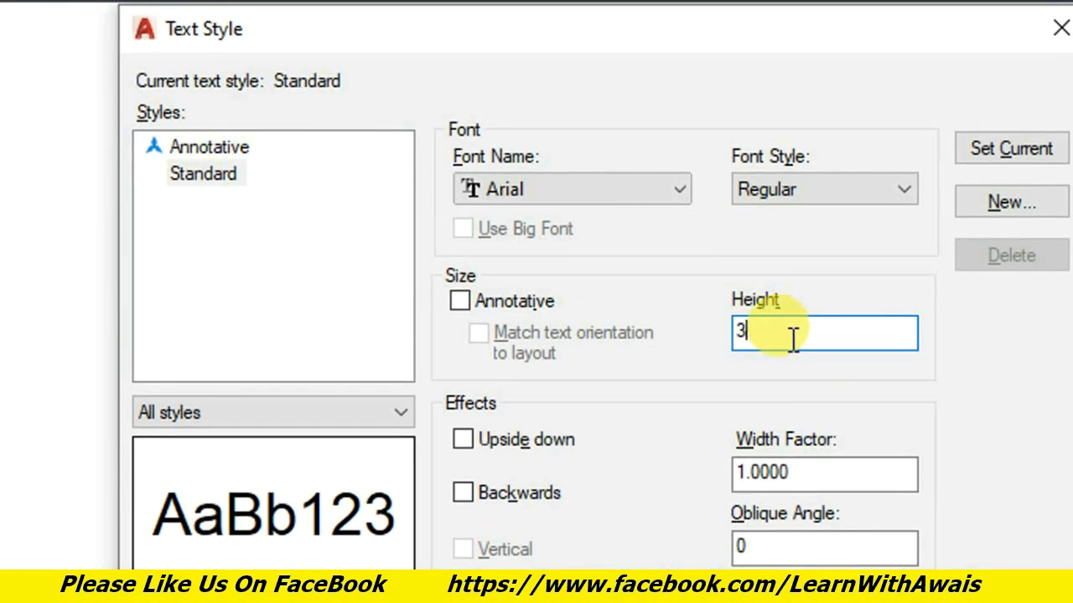
text(00)
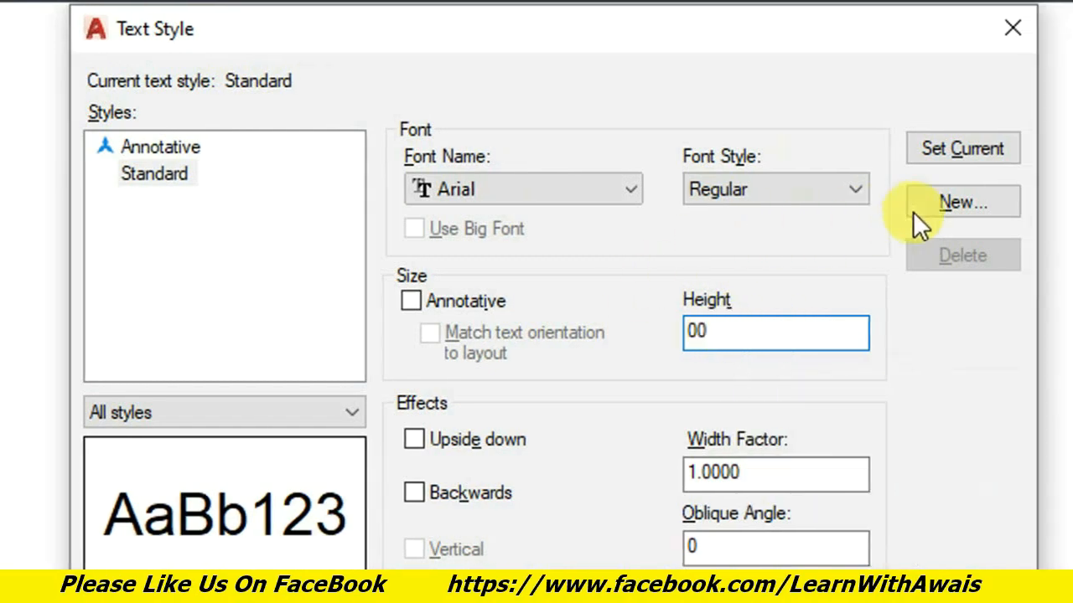
Step: Create a new text style named "Electrical Style"
click(983, 203)
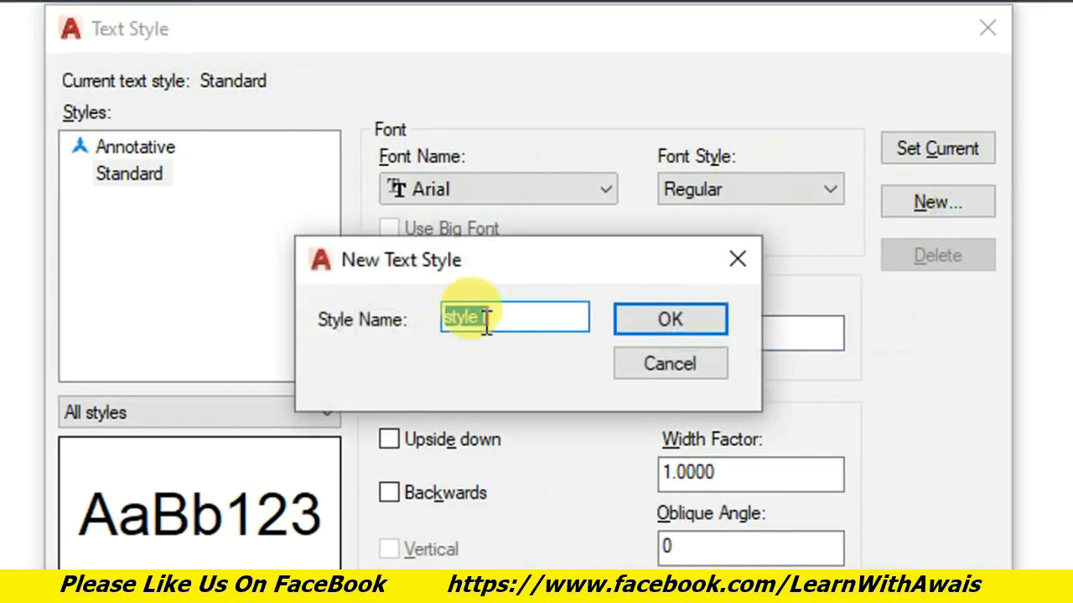
text(My Sty)
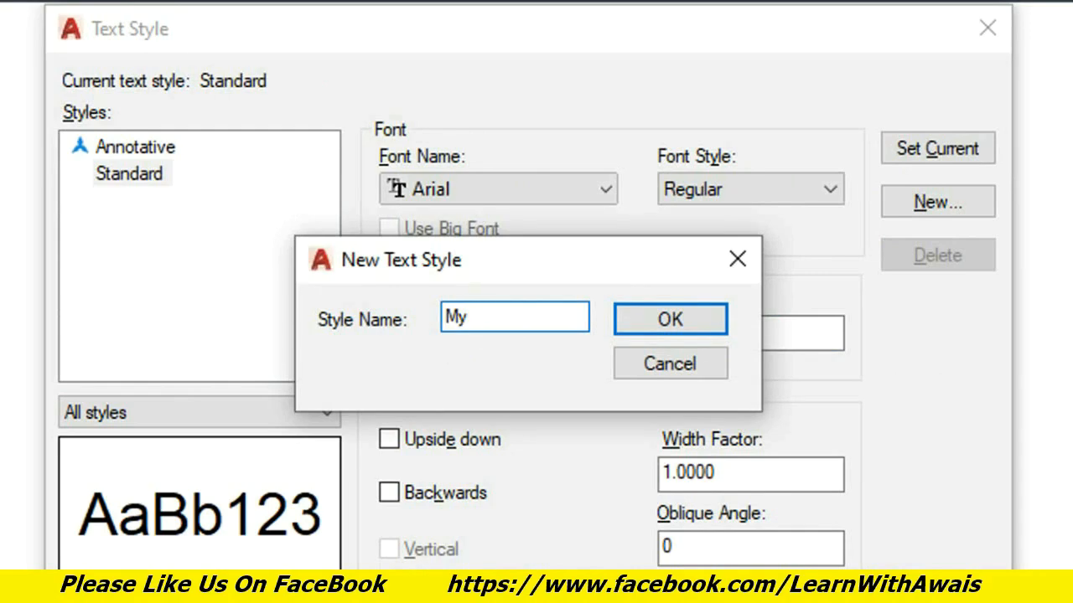
key(BackSpace)
key(BackSpace)
key(BackSpace)
key(BackSpace)
key(BackSpace)
key(BackSpace)
text(Electrical)
text(yle)
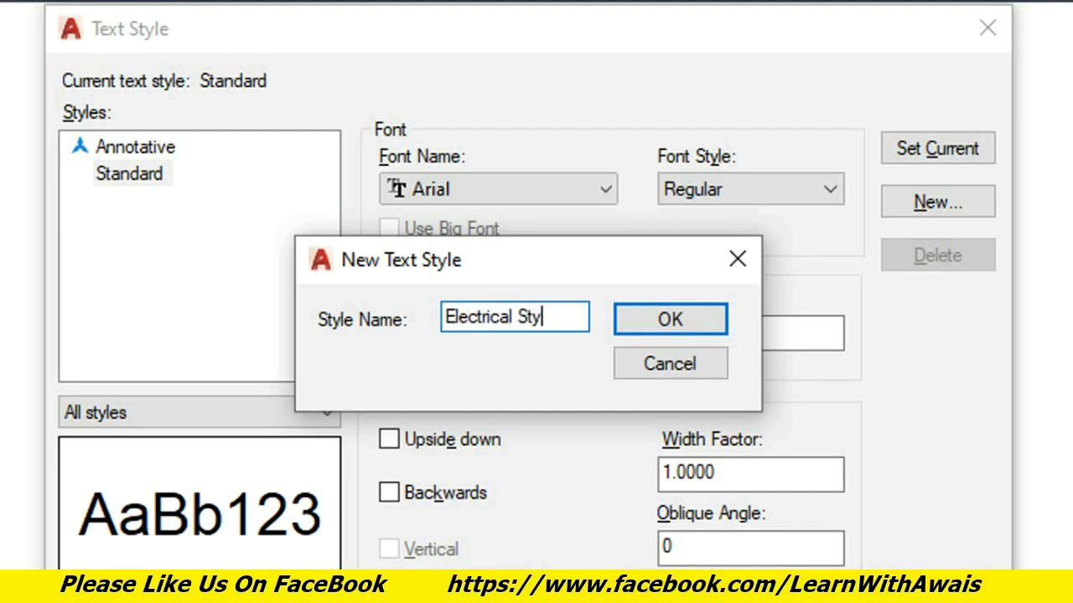
click(650, 322)
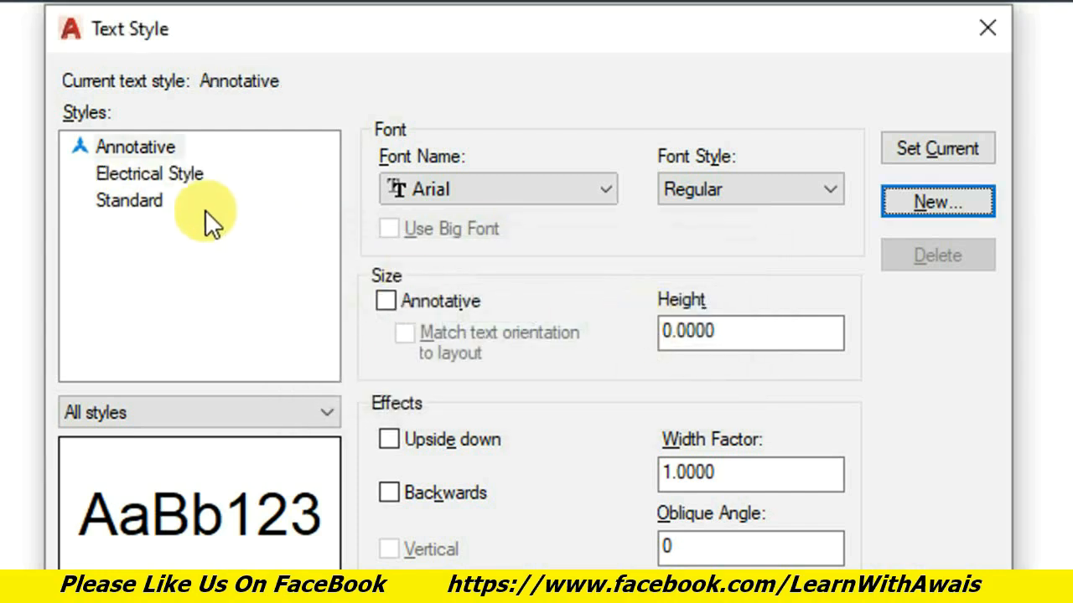
Step: Set the text height of Electrical Style to 3.8
click(163, 176)
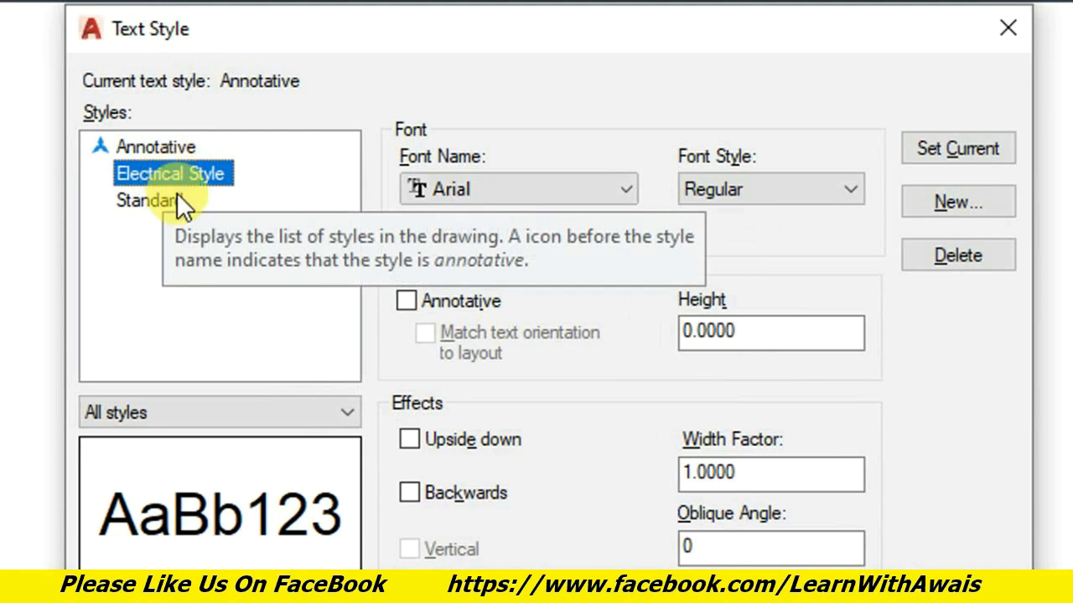
drag(733, 330, 690, 335)
text(3)
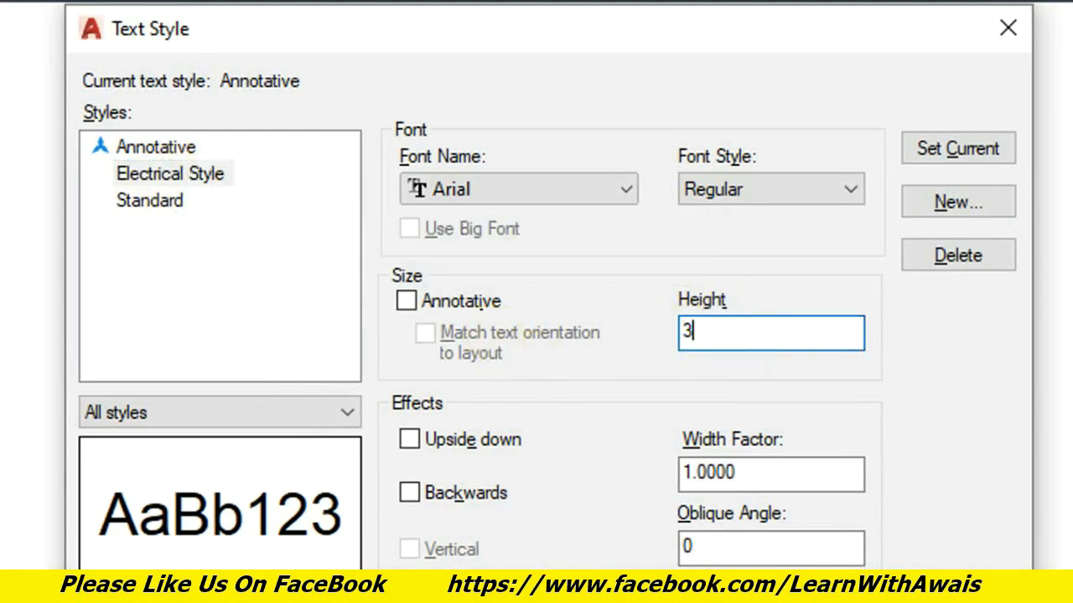
text(.8)
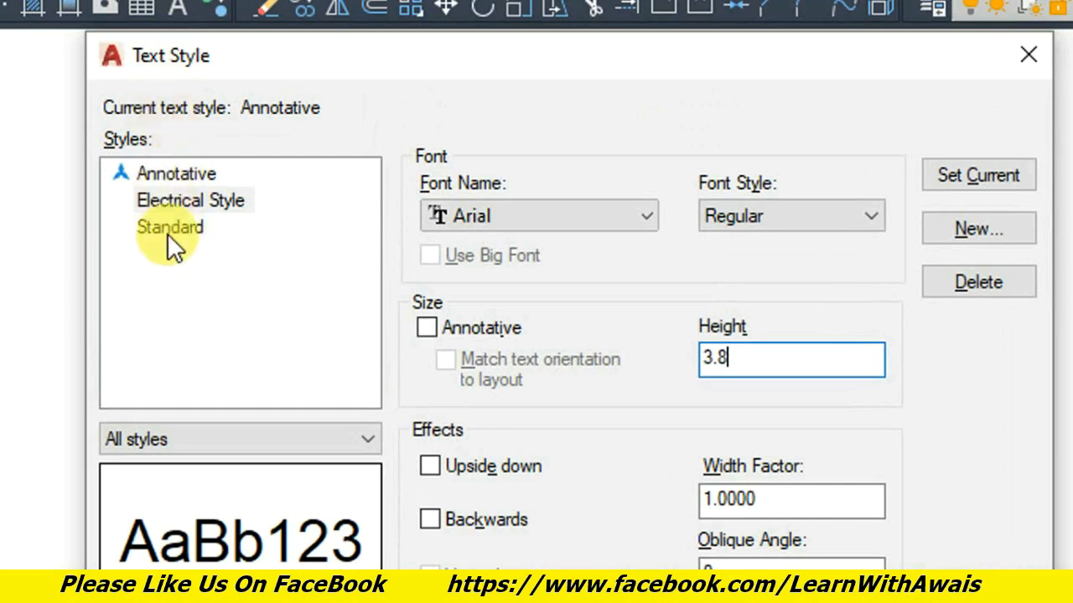
Step: Make Electrical Style the current text style, save its changes, and close the text style settings
click(203, 200)
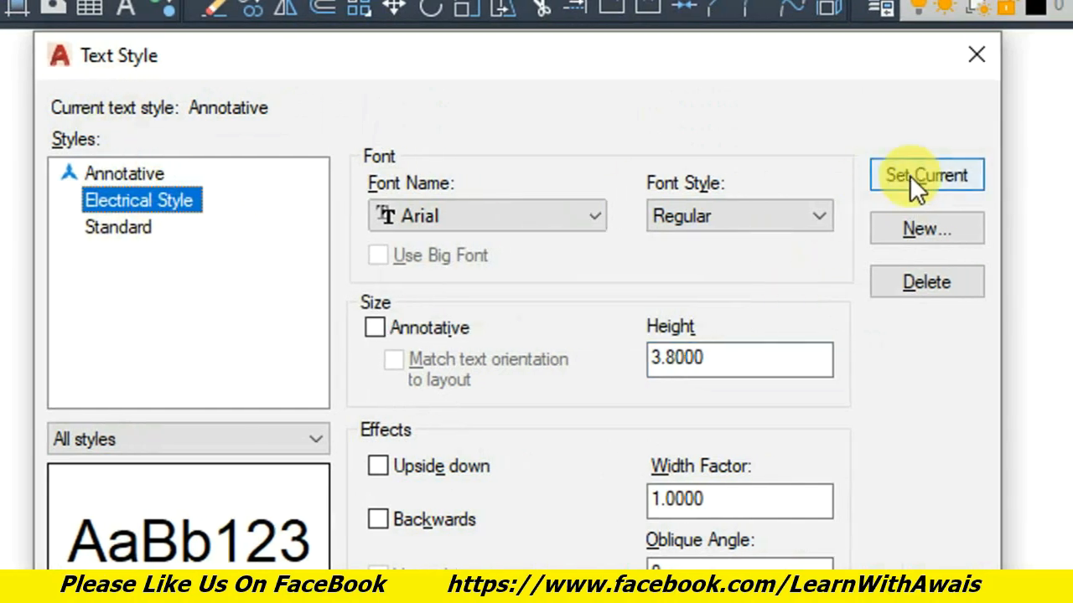
click(964, 176)
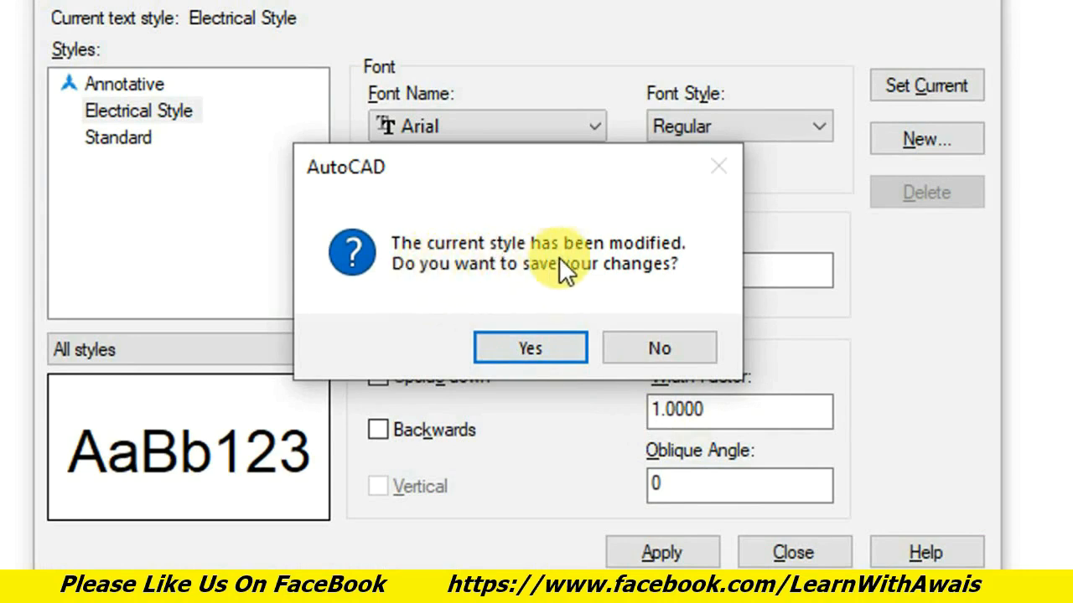
click(533, 342)
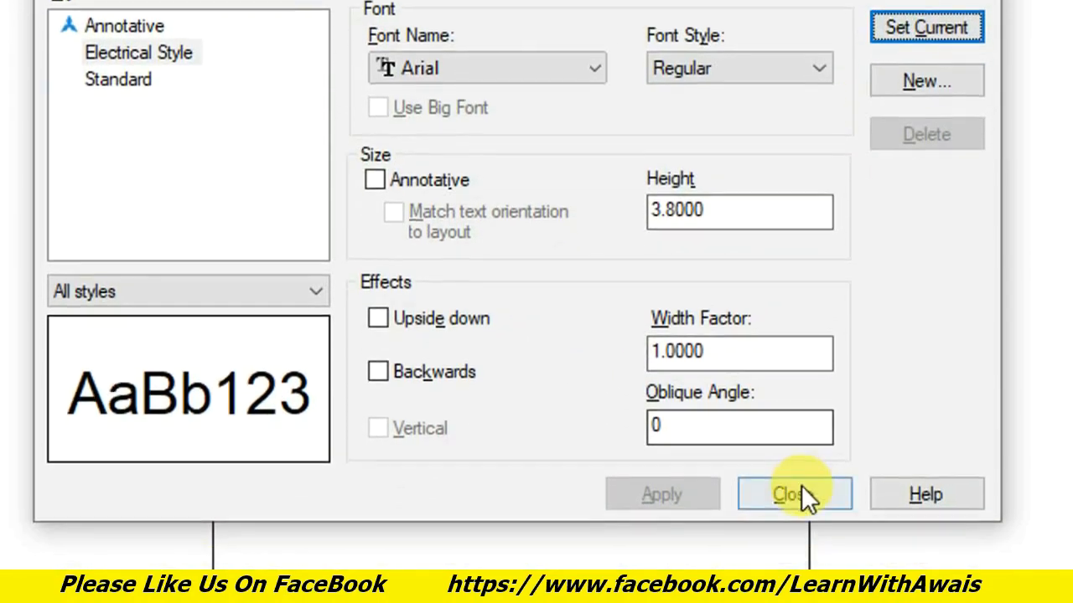
click(810, 539)
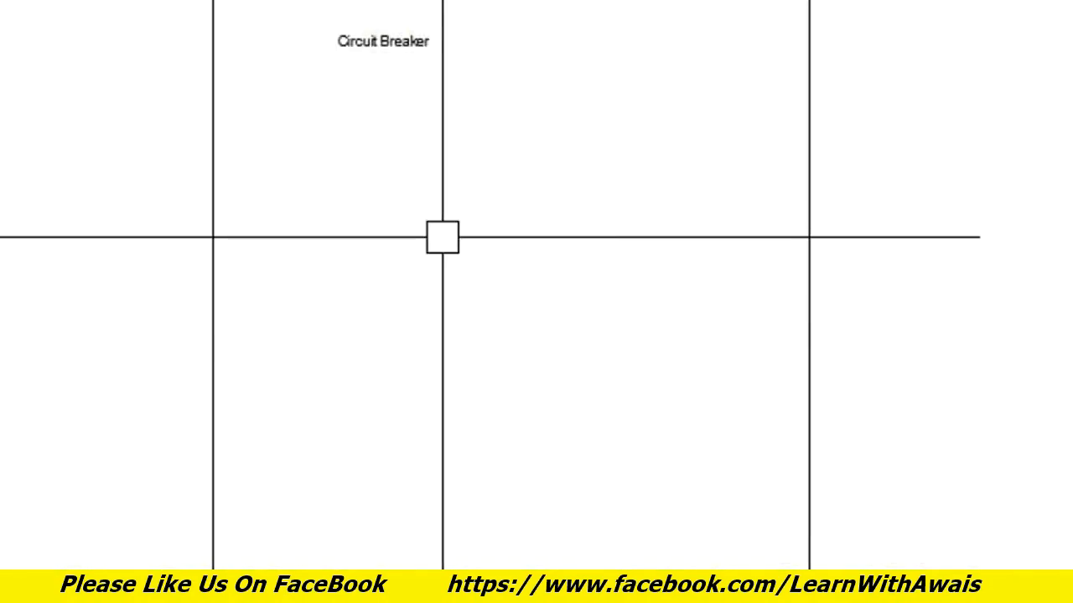
Step: Start a single-line text and place its start point in the empty area below the "Circuit Breaker" text
text(DT)
key(Return)
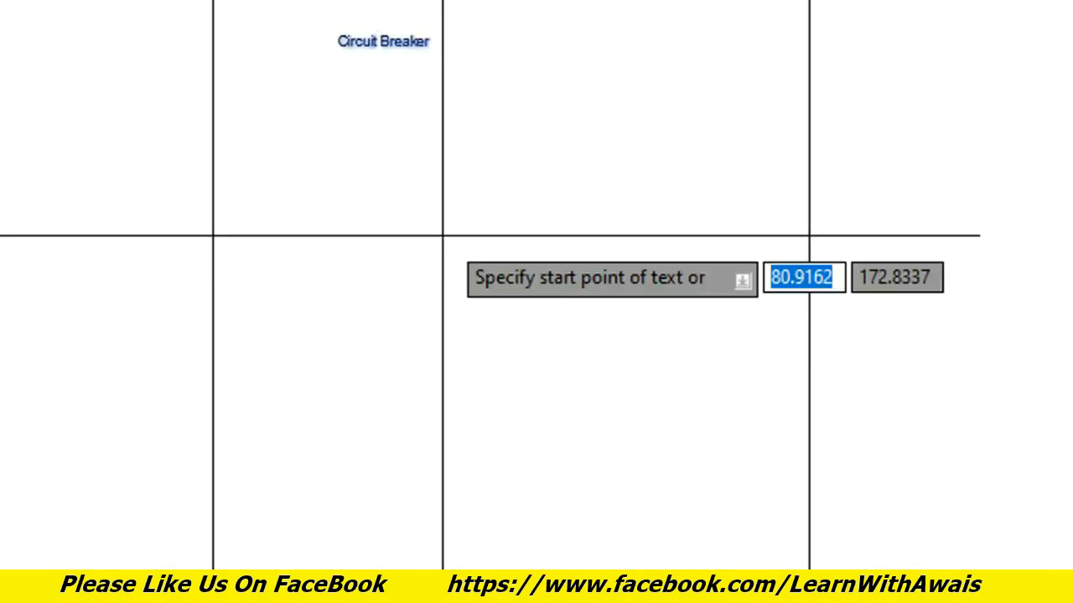
click(319, 230)
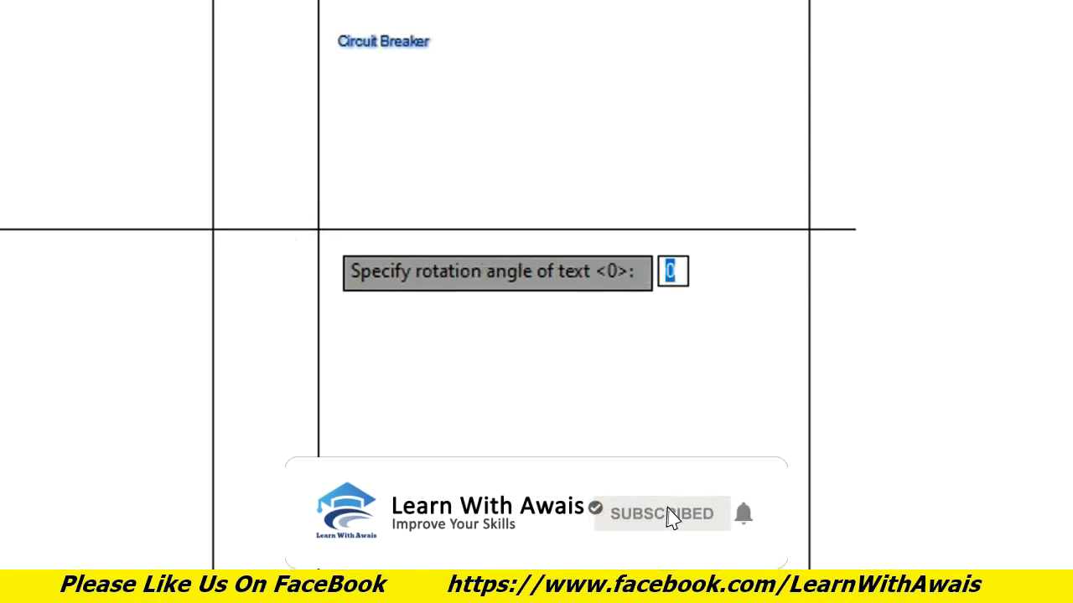